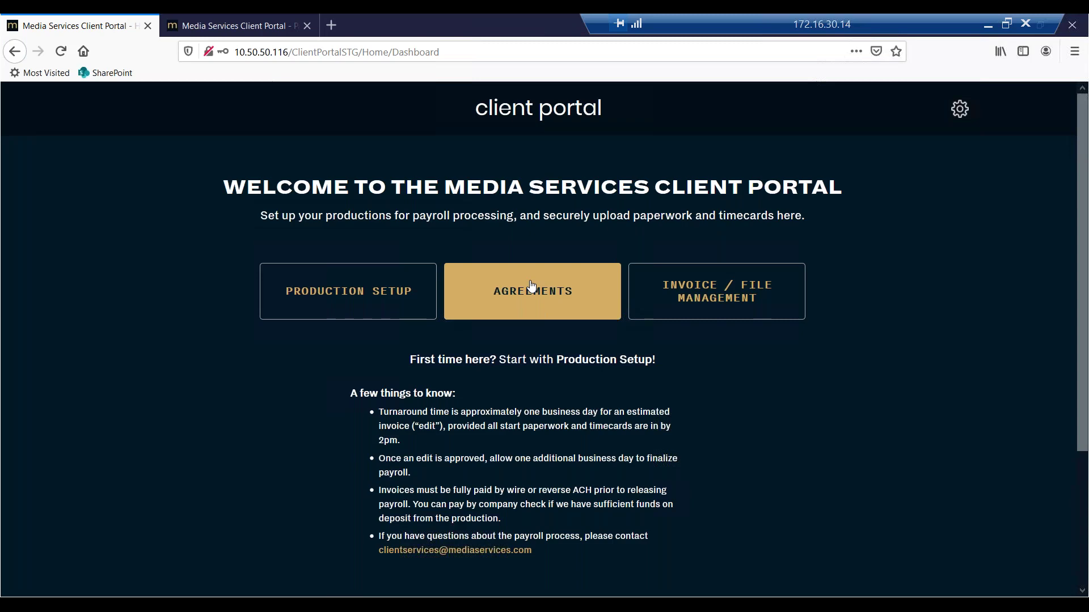
Switch to the User Security tab and review the three users and their permissions.
scroll(732, 313, down, 3)
scroll(744, 374, up, 3)
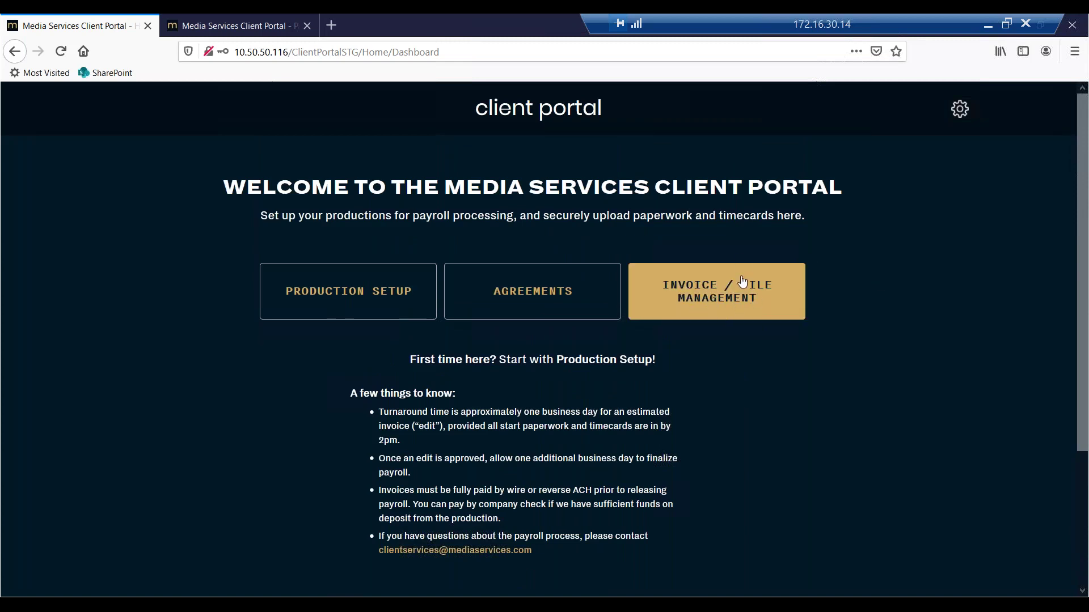
click(224, 17)
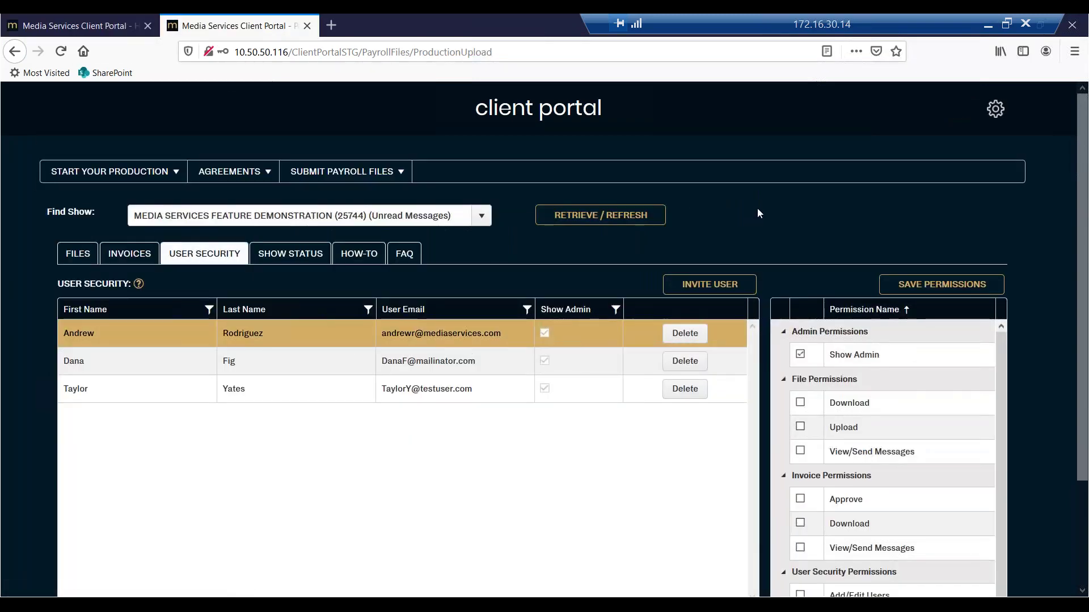
scroll(756, 211, down, 2)
scroll(485, 210, up, 2)
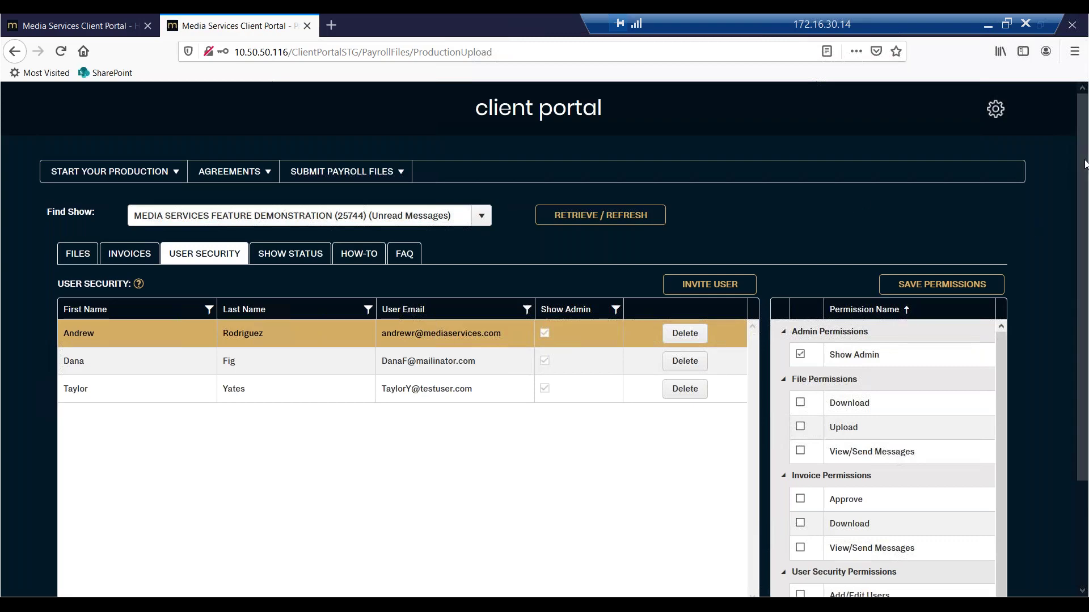
scroll(1086, 215, down, 1)
scroll(1085, 214, down, 2)
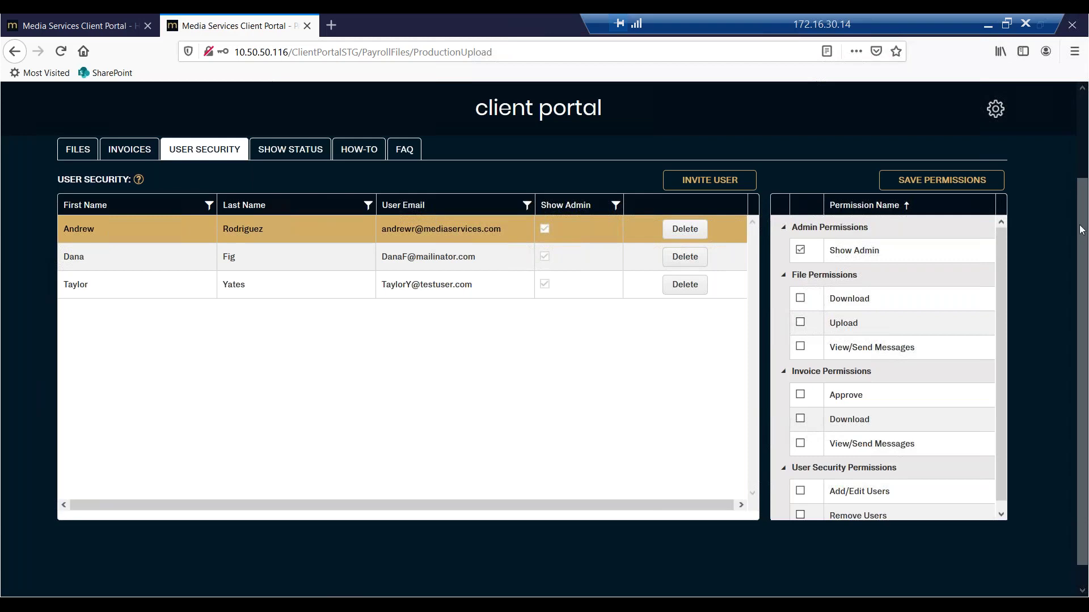
scroll(908, 256, down, 1)
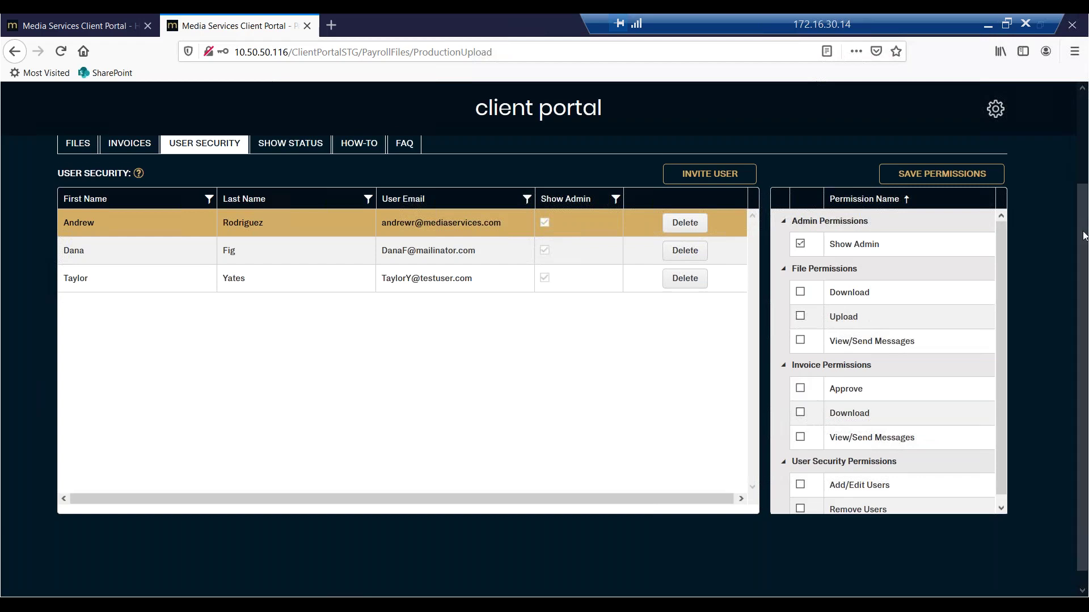
scroll(888, 263, down, 1)
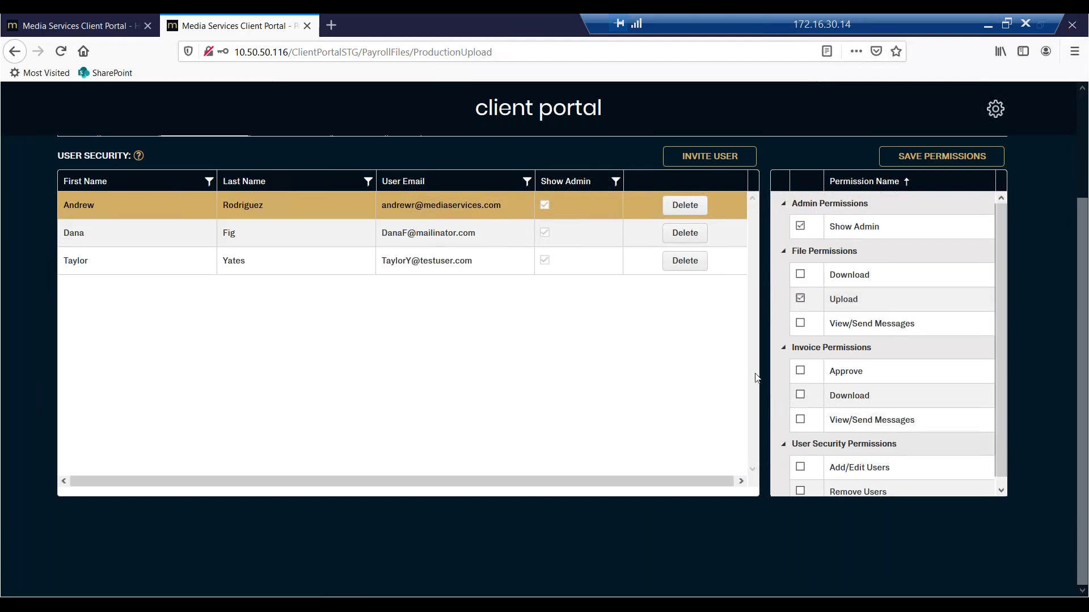
click(801, 300)
drag(1086, 302, 1079, 232)
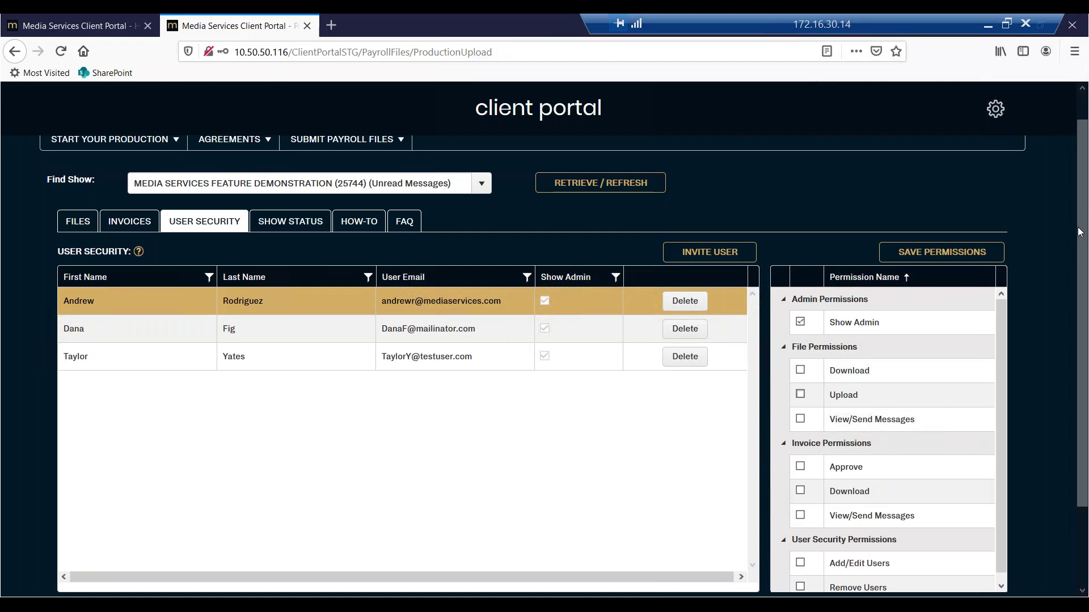
drag(1079, 233, 1081, 279)
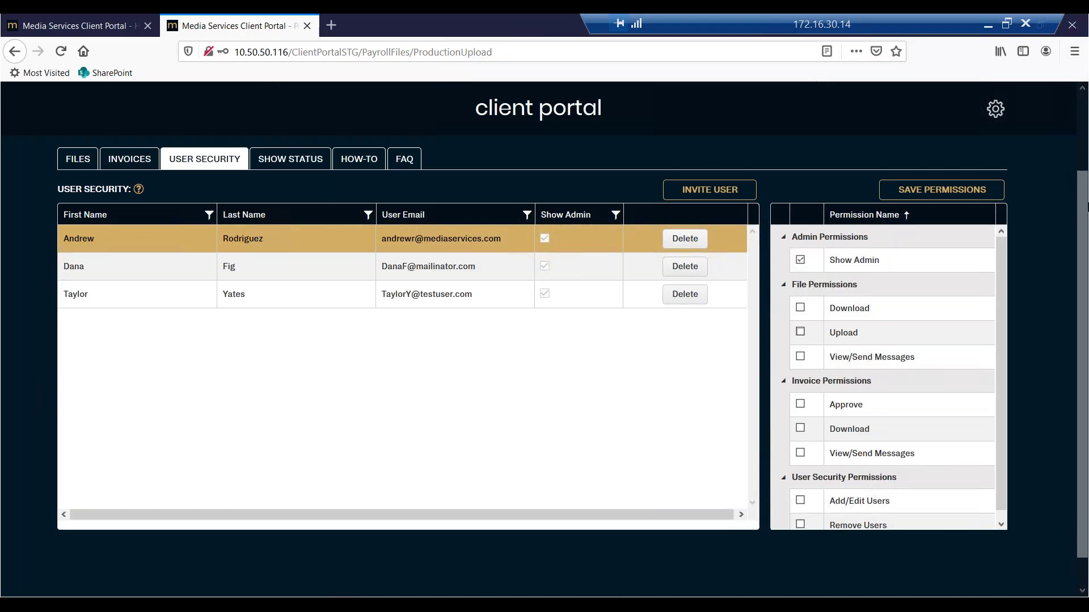
Return to the page top and open the FILES tab listing the payroll zips.
click(1083, 151)
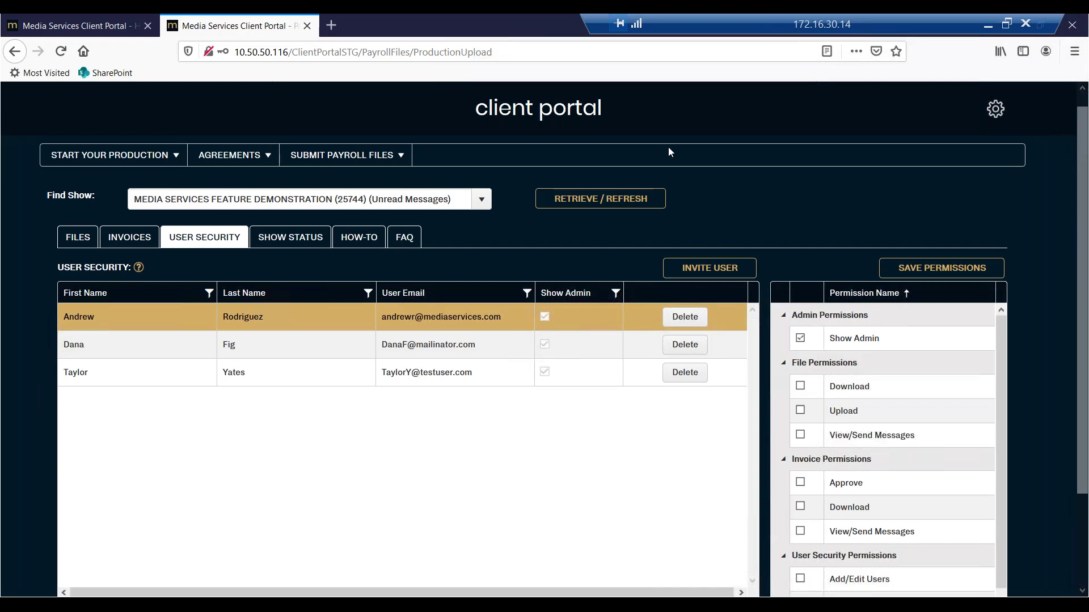
click(78, 237)
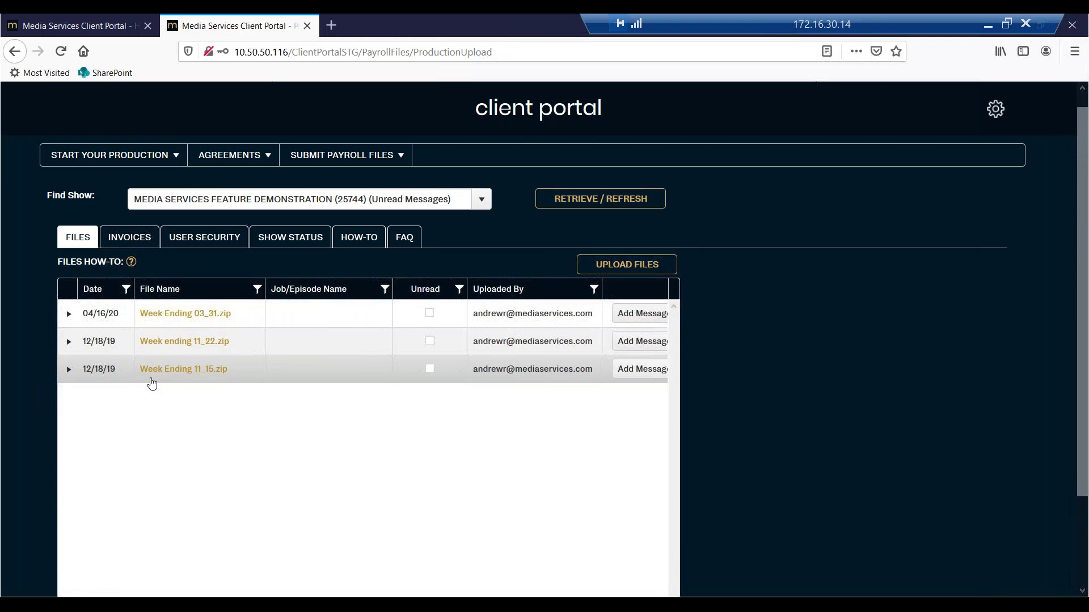
Start a new payroll upload and name the zip file 'Week Ending 04.25'.
click(631, 267)
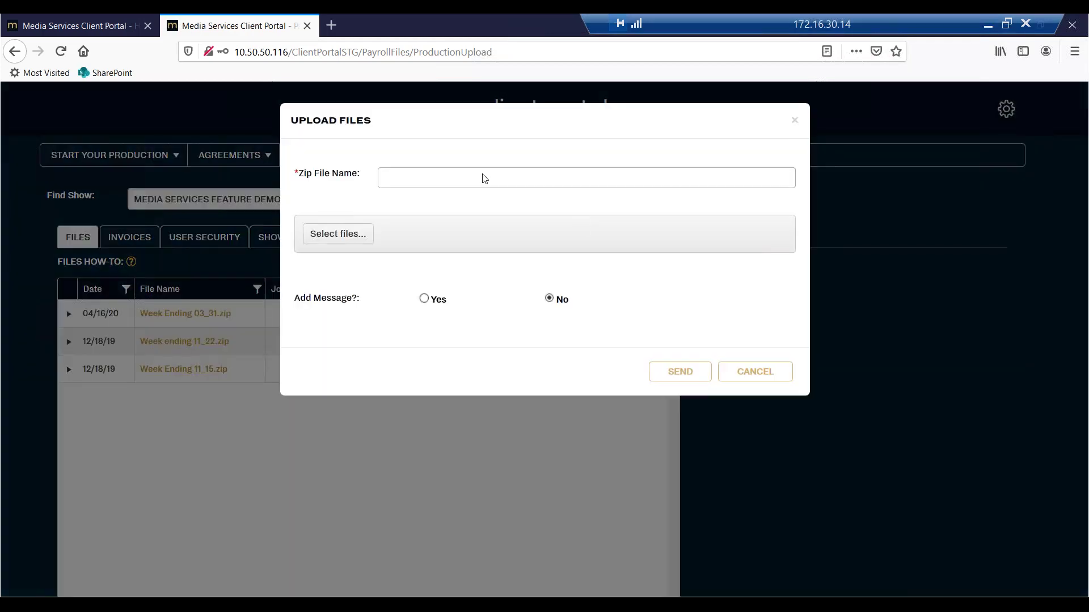
click(485, 179)
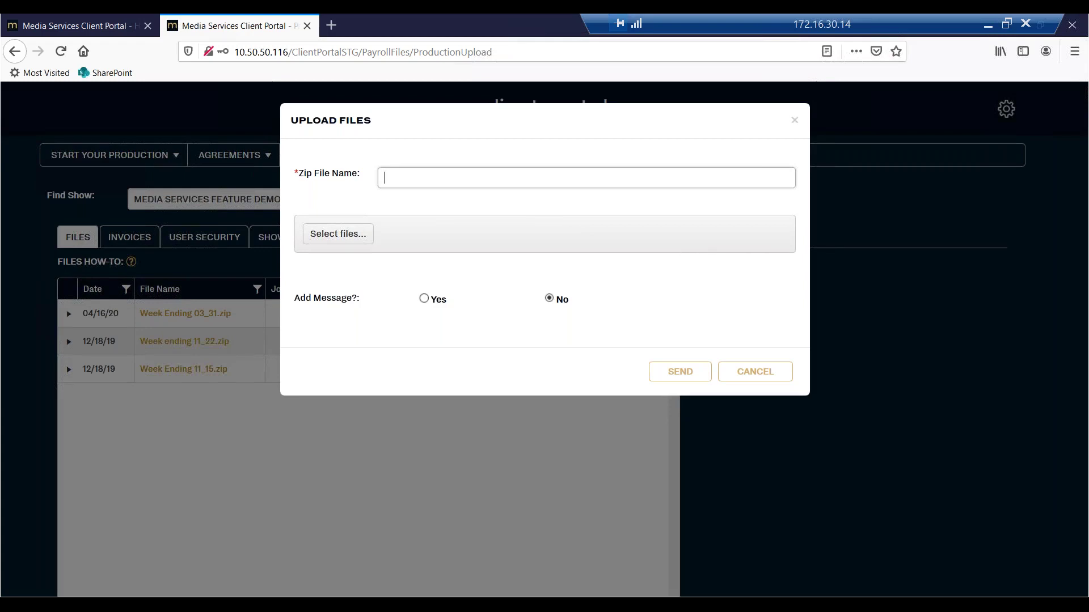
text(Week Ending 04.25)
Browse the file picker to Demo - Documents > Self-Service Payroll Reporting.
click(340, 233)
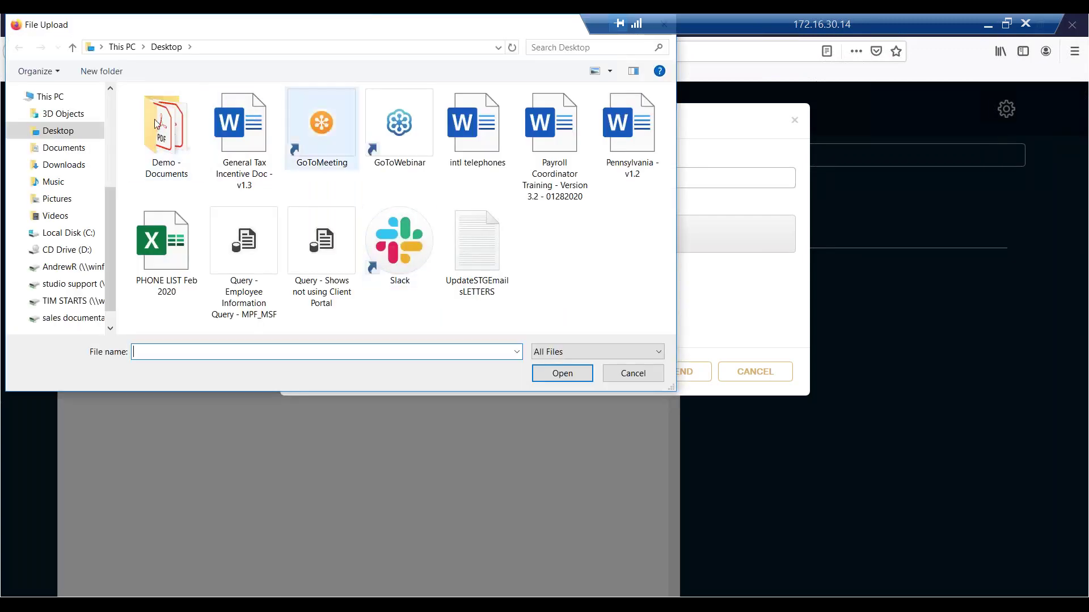
double_click(180, 119)
double_click(180, 116)
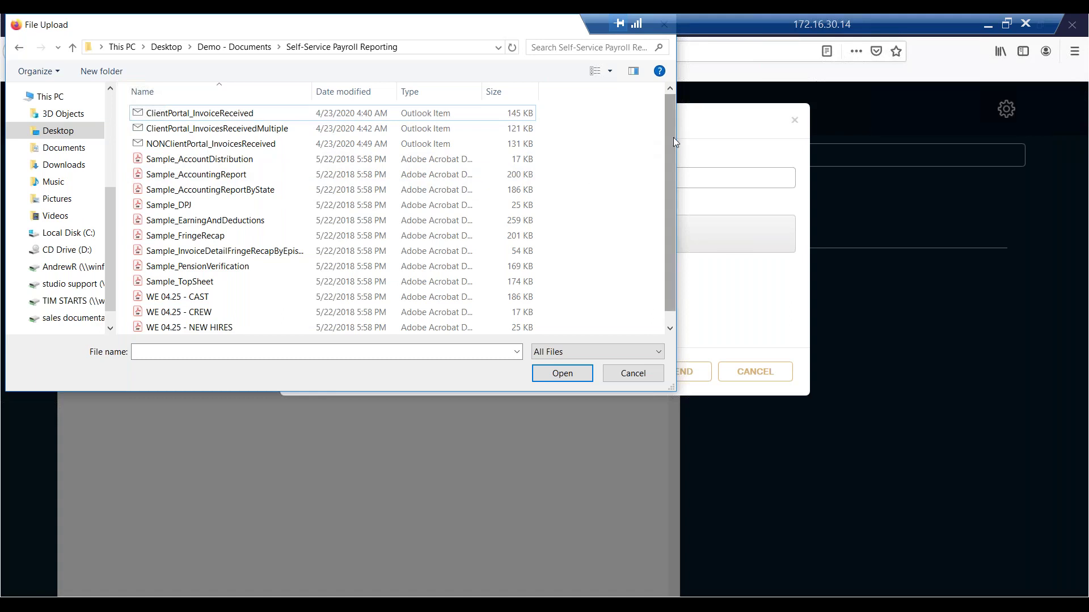
scroll(671, 142, down, 1)
Select the WE 04.25 CAST through STAFF PDFs and attach them to the upload.
click(218, 189)
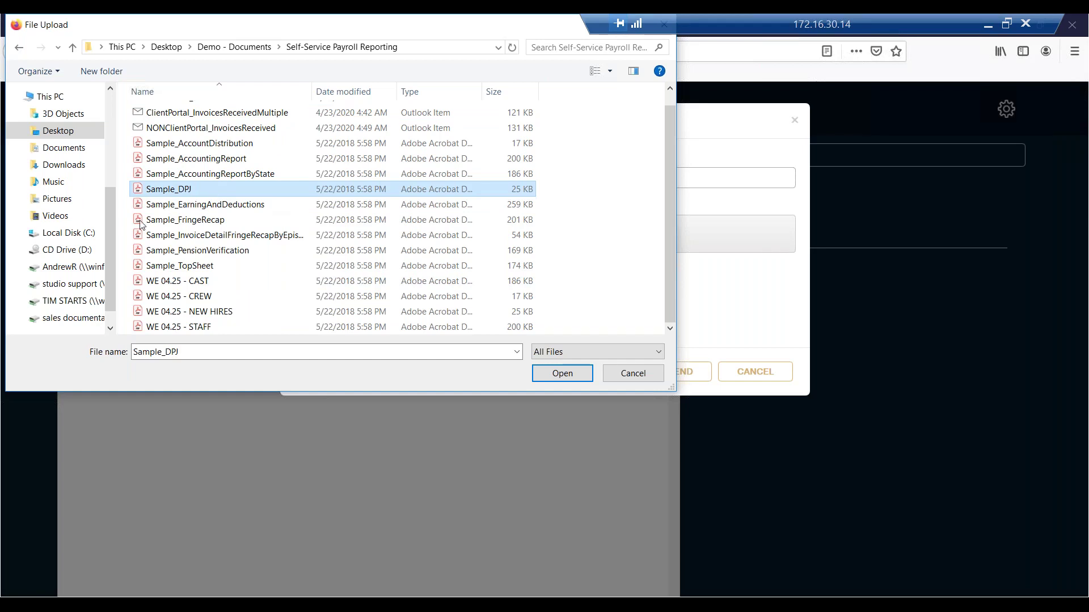
ctrl+click(205, 204)
ctrl+click(192, 265)
ctrl+click(199, 313)
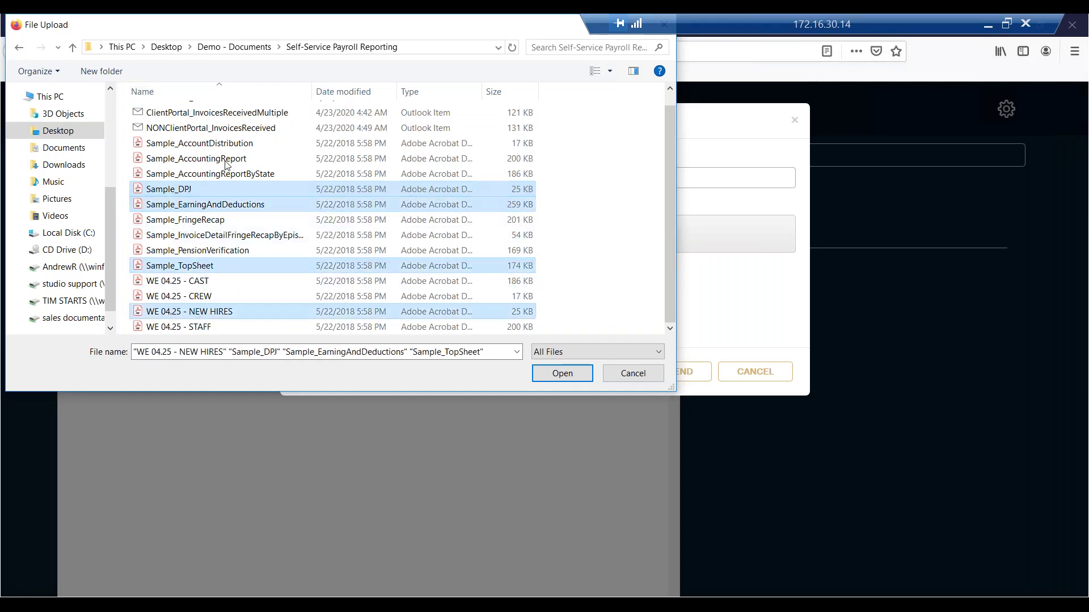
ctrl+click(209, 128)
ctrl+click(204, 158)
click(210, 252)
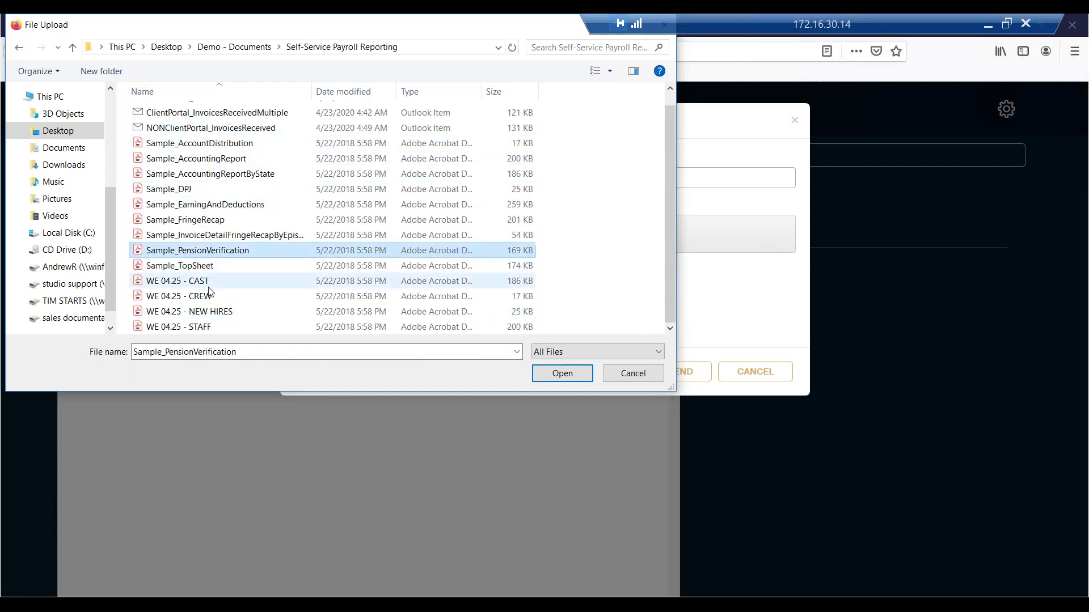
click(210, 281)
shift+click(210, 327)
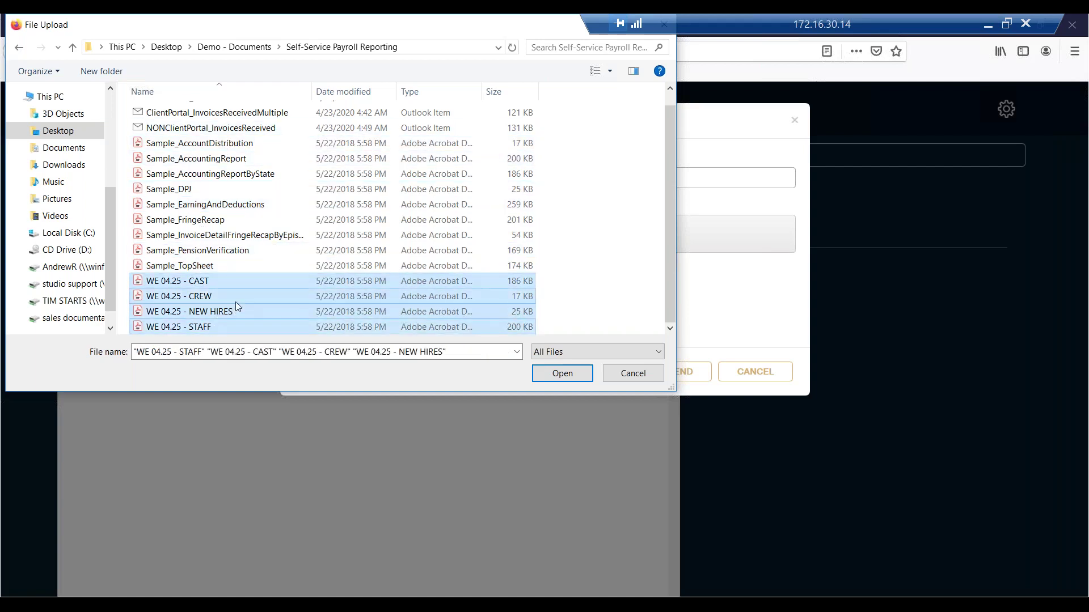
click(562, 373)
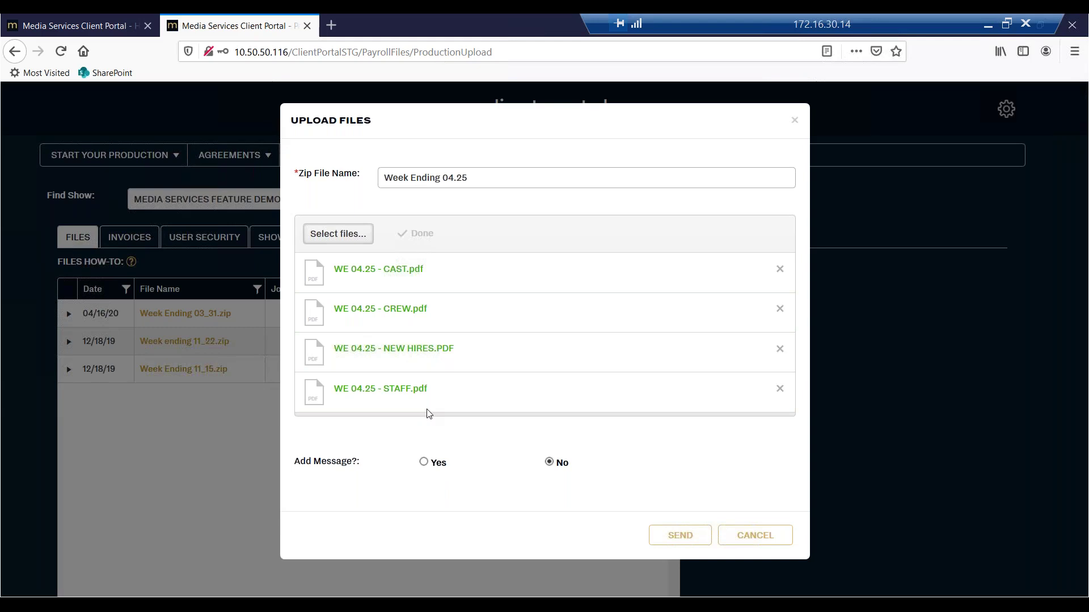
Add a message to the upload with subject 'Timecards for this week!'.
click(425, 462)
scroll(471, 431, down, 4)
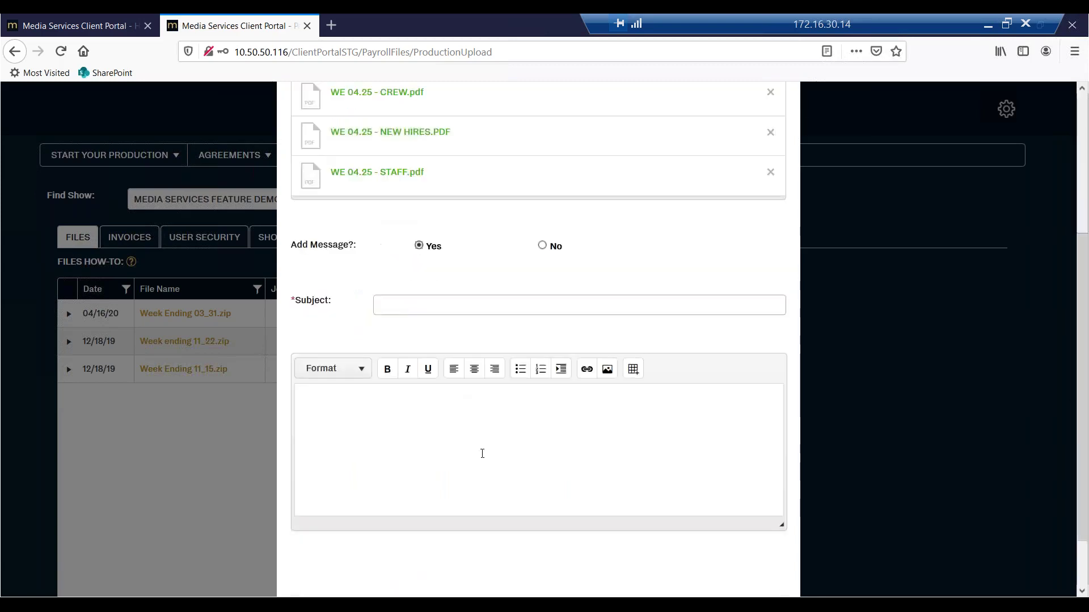
scroll(474, 363, down, 1)
click(467, 236)
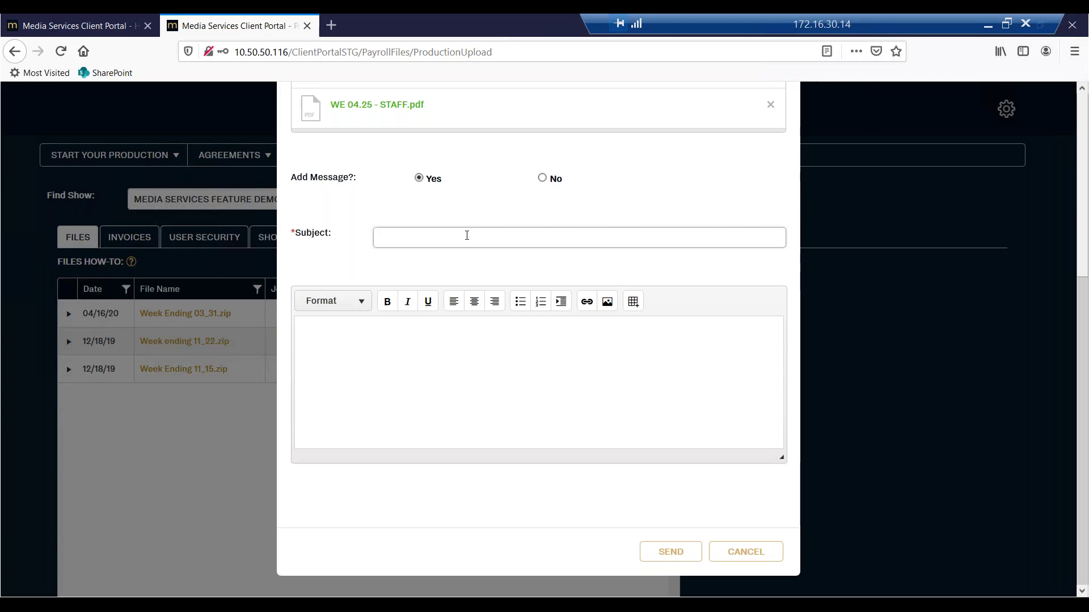
text(Ti)
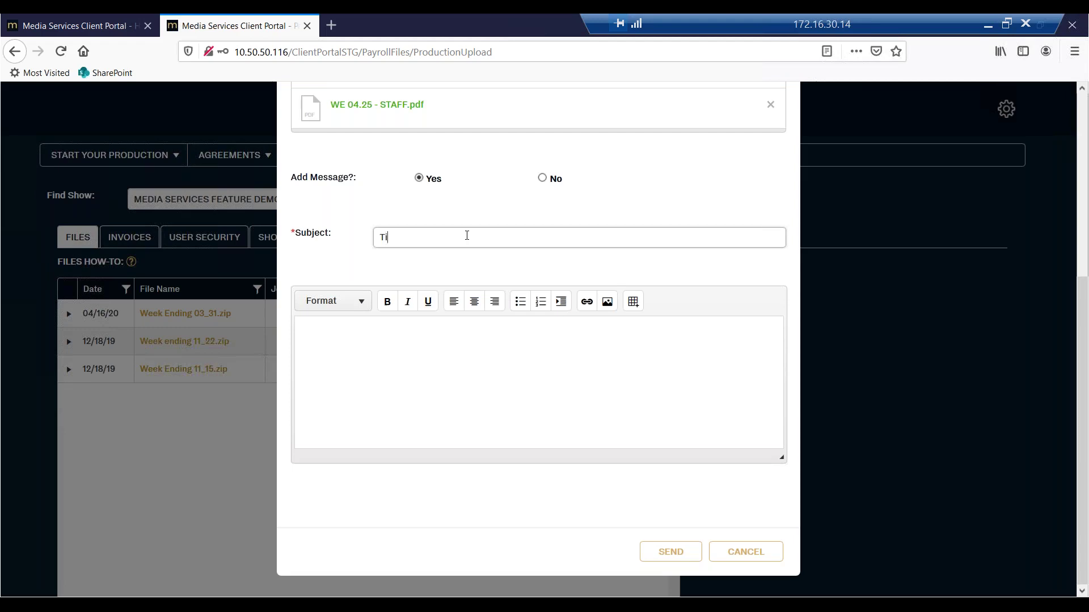
text(mecards for this week!)
Enter the body 'Thank you so much.', send the upload and dismiss the confirmation.
click(523, 382)
text(Thank you so much.)
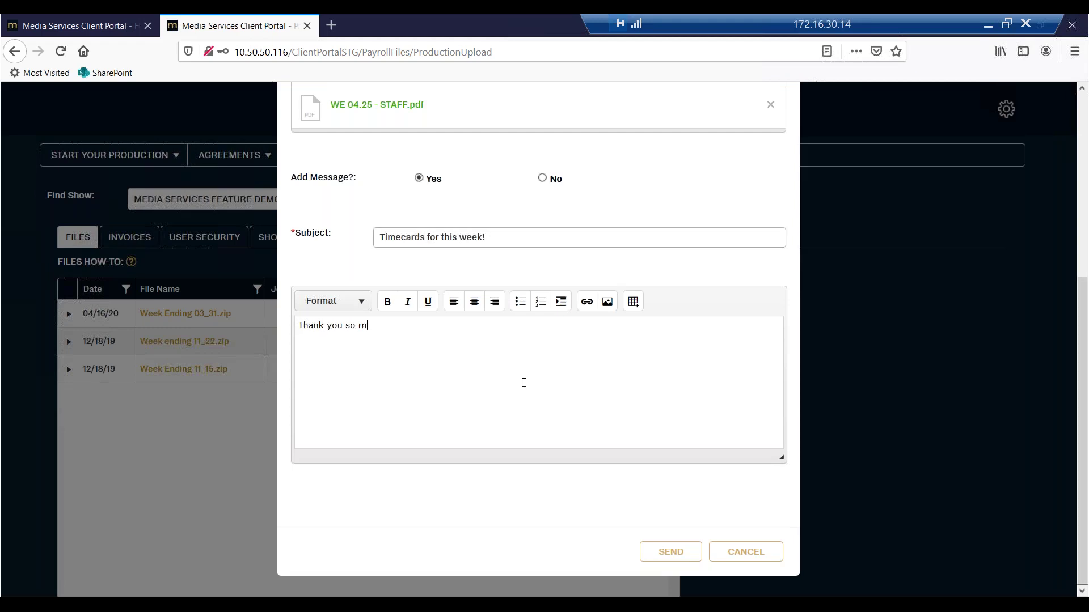
click(670, 552)
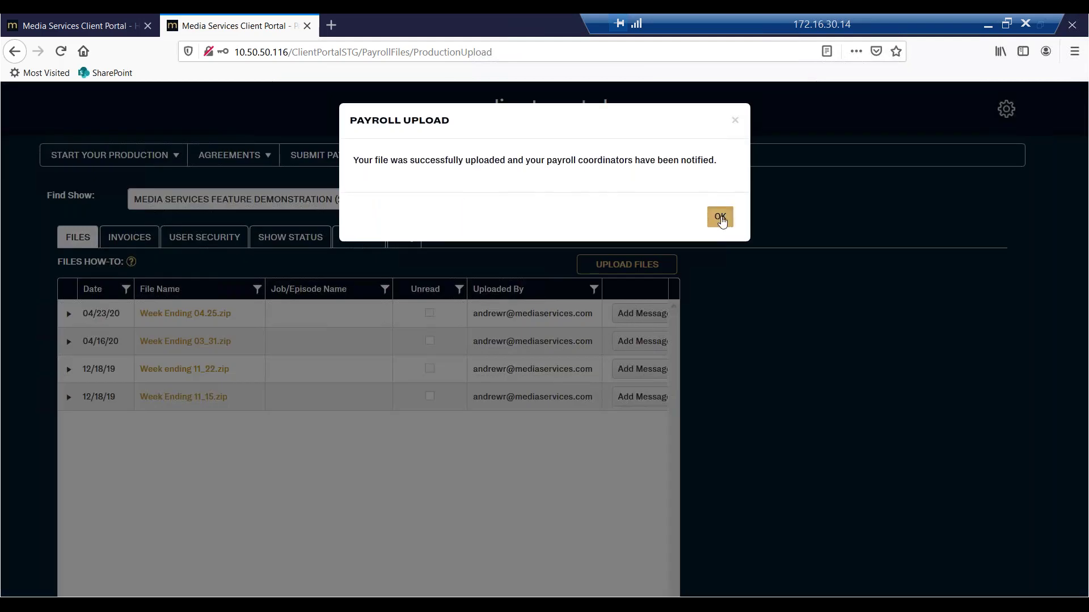
click(721, 218)
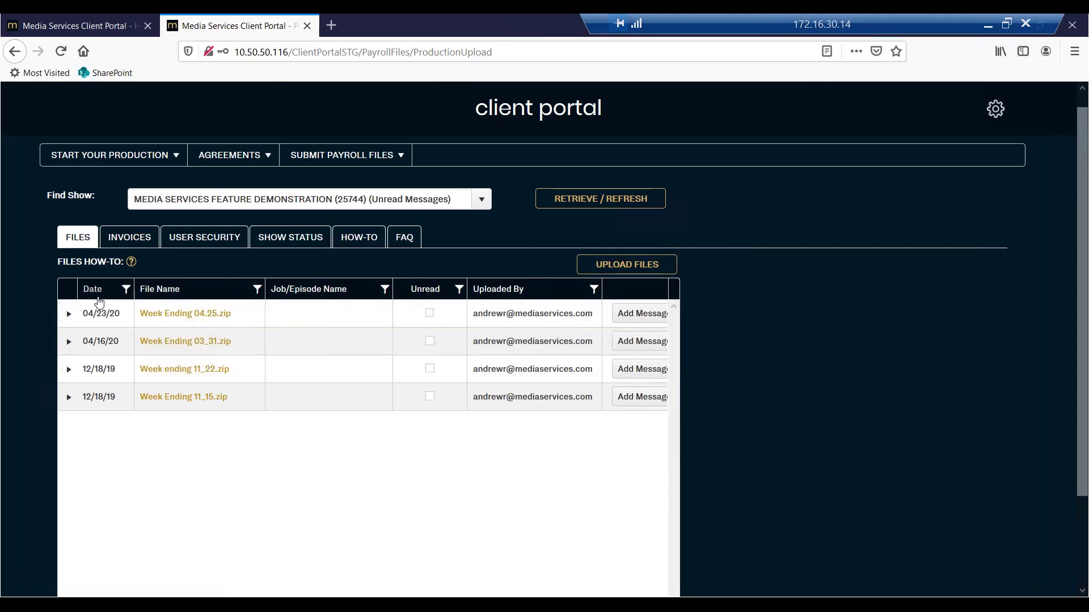
Preview Week Ending 04.25.zip's 'Timecards for this week!' message, then expand Week Ending 03_31.zip.
click(68, 320)
click(331, 417)
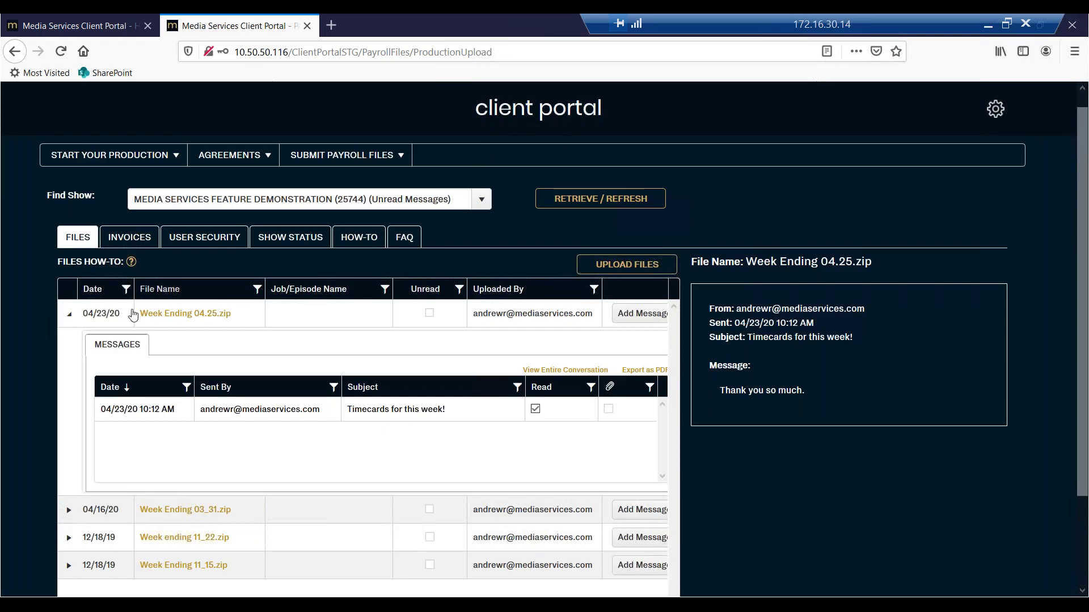
click(70, 316)
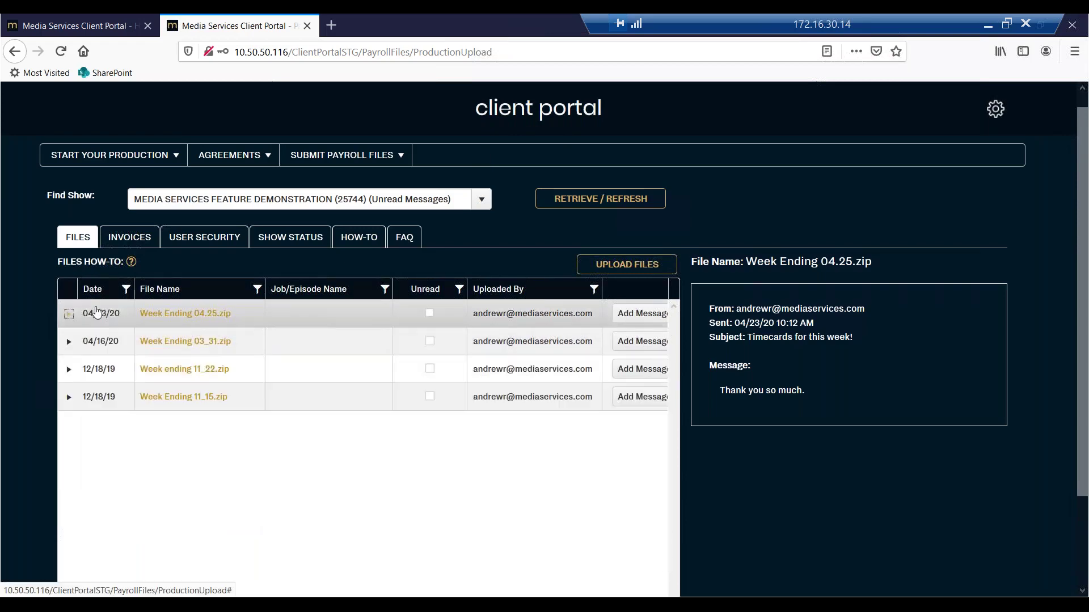
click(69, 342)
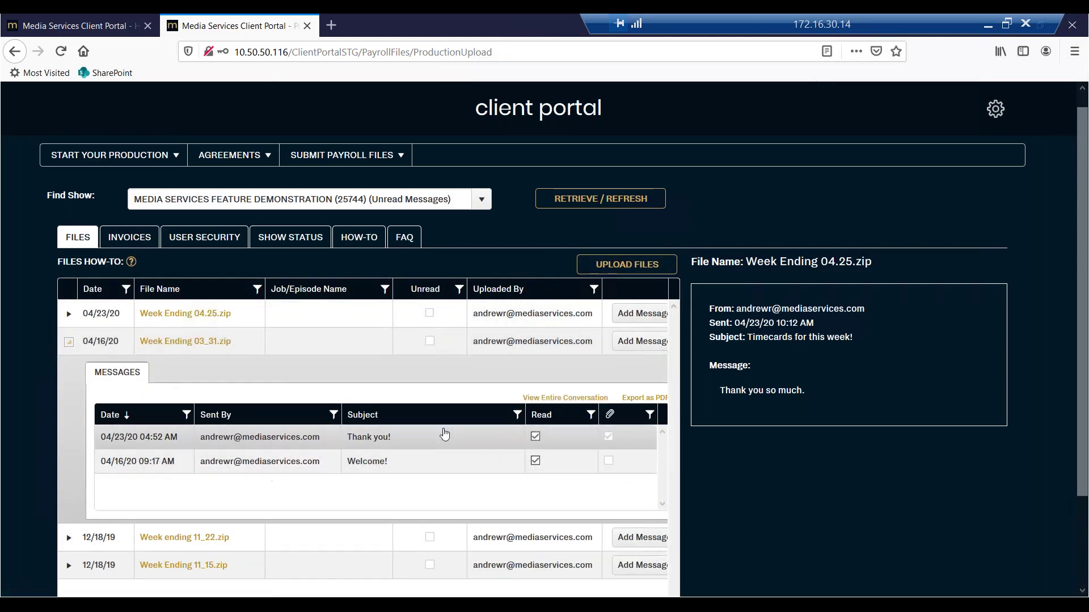
Show the entire Week Ending 03_31.zip conversation, including the Thank you! message's attachment.
click(543, 399)
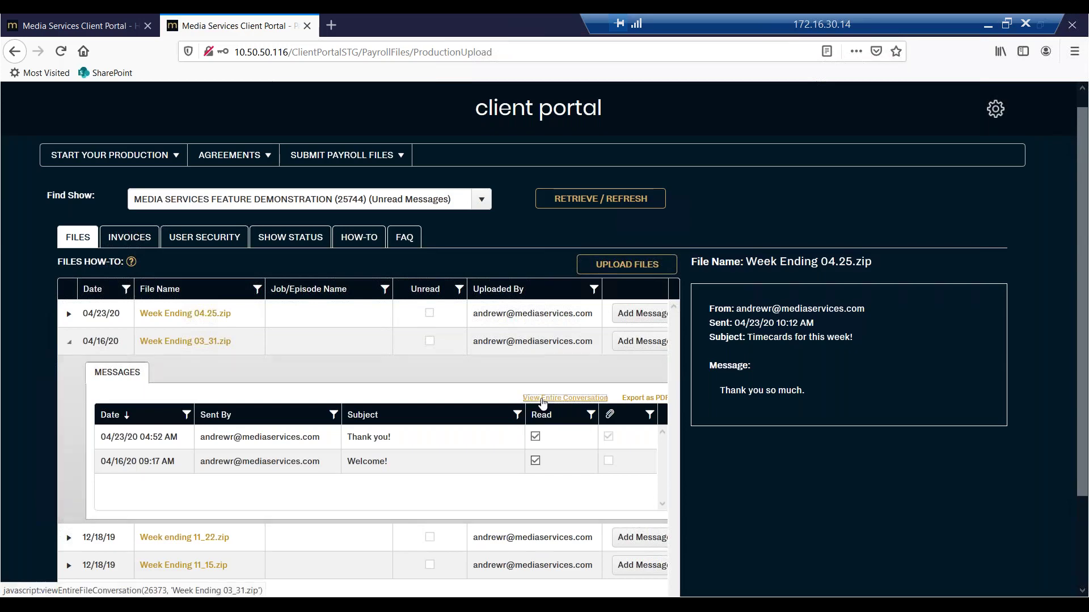
scroll(778, 386, down, 2)
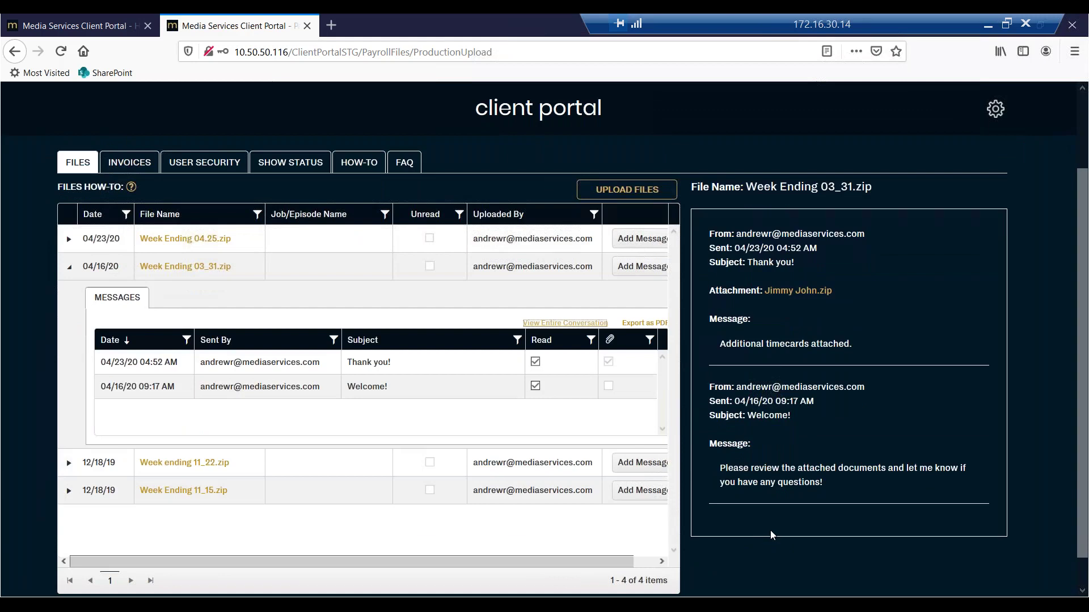
Export the conversation as Conversation.pdf and open it in Adobe Acrobat Reader DC.
click(641, 328)
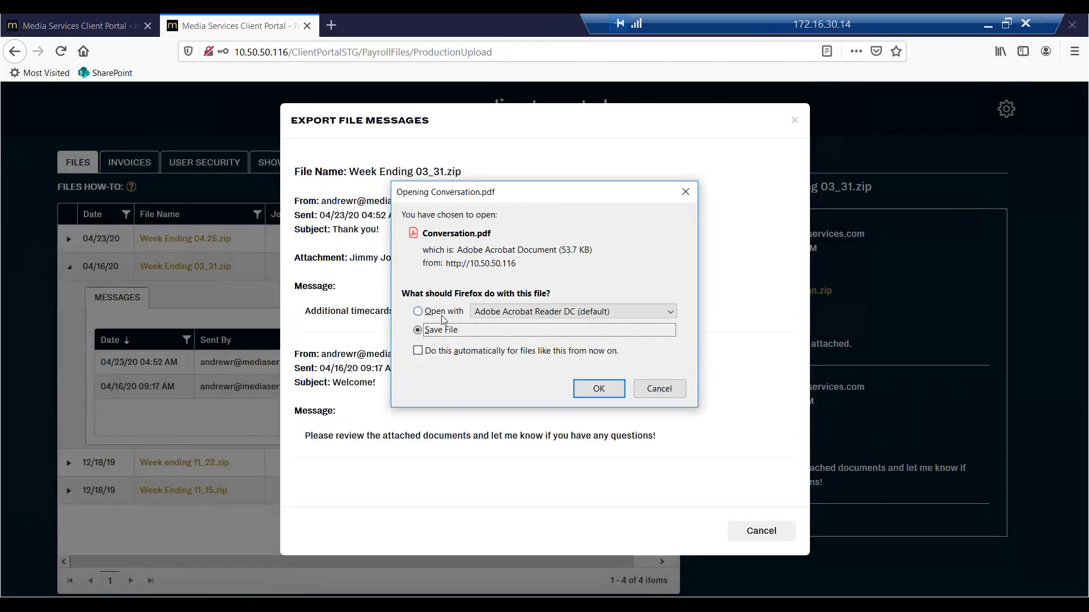
click(448, 312)
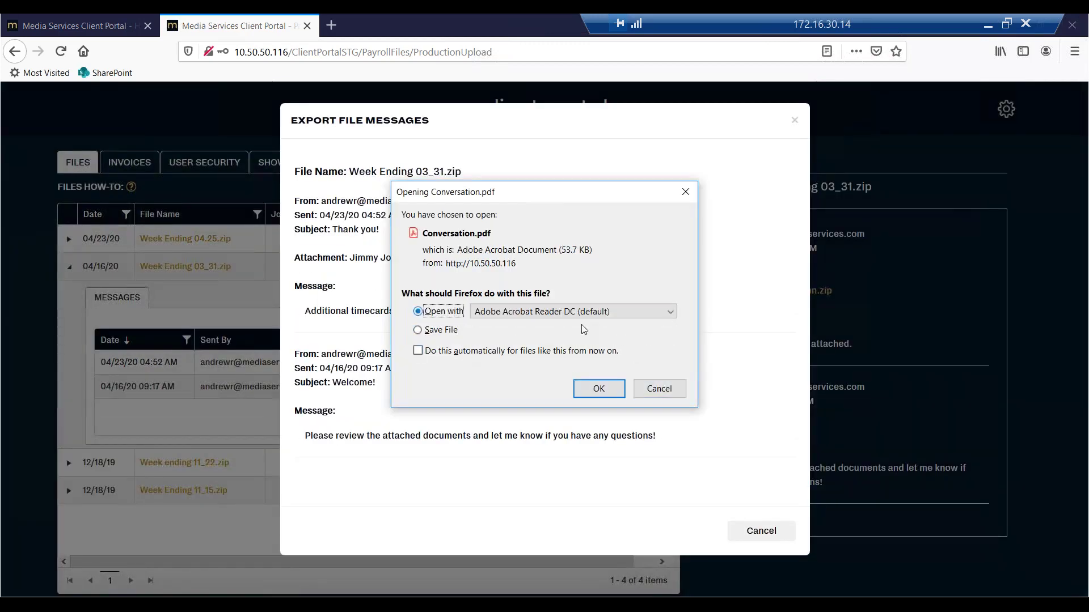
click(602, 389)
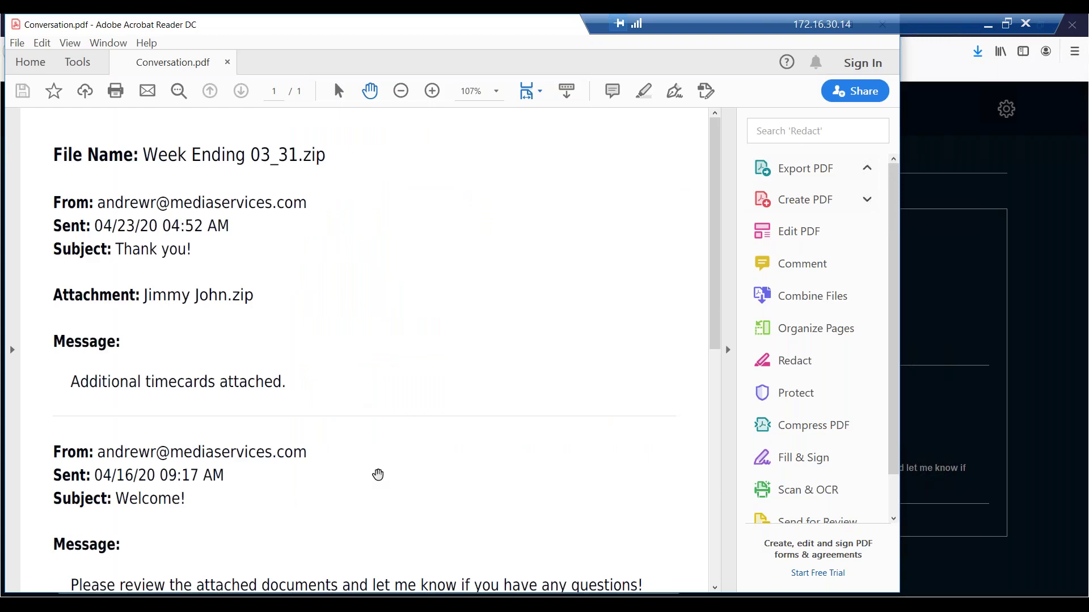
Scroll through Conversation.pdf, then move the Acrobat window aside and put it away.
scroll(377, 397, down, 4)
scroll(363, 351, up, 3)
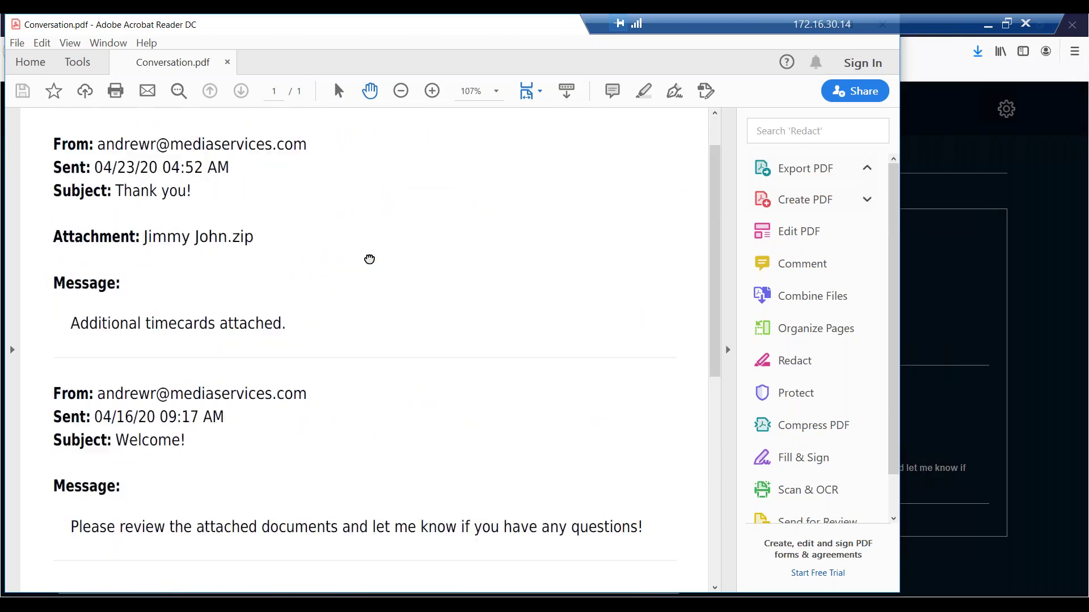
scroll(369, 260, up, 1)
drag(340, 24, 273, 241)
click(746, 241)
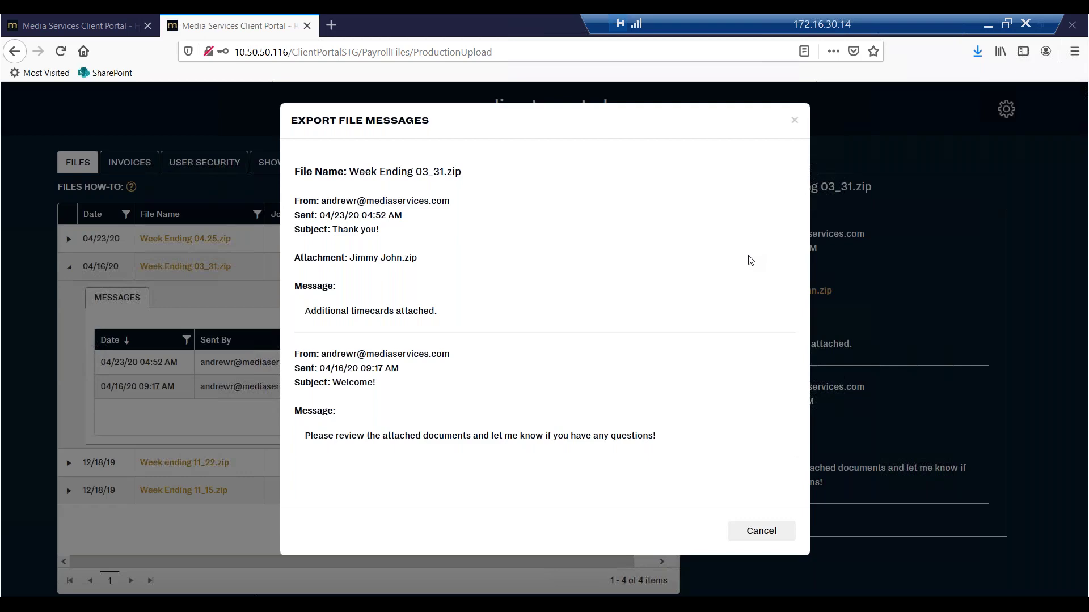
Close the Export File Messages preview and collapse the Week Ending 03_31.zip row.
click(794, 120)
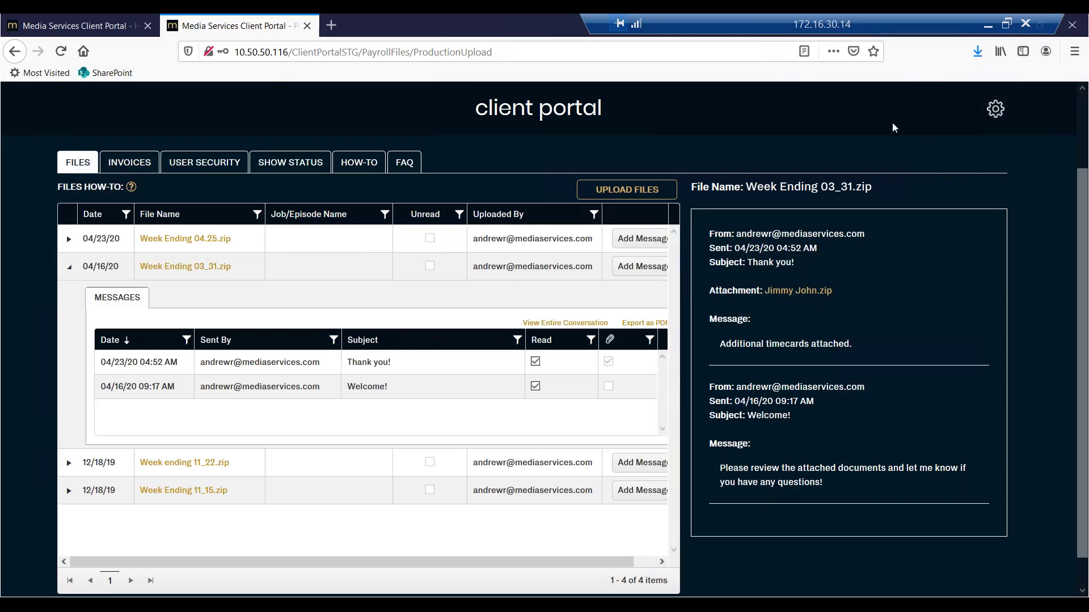
click(70, 267)
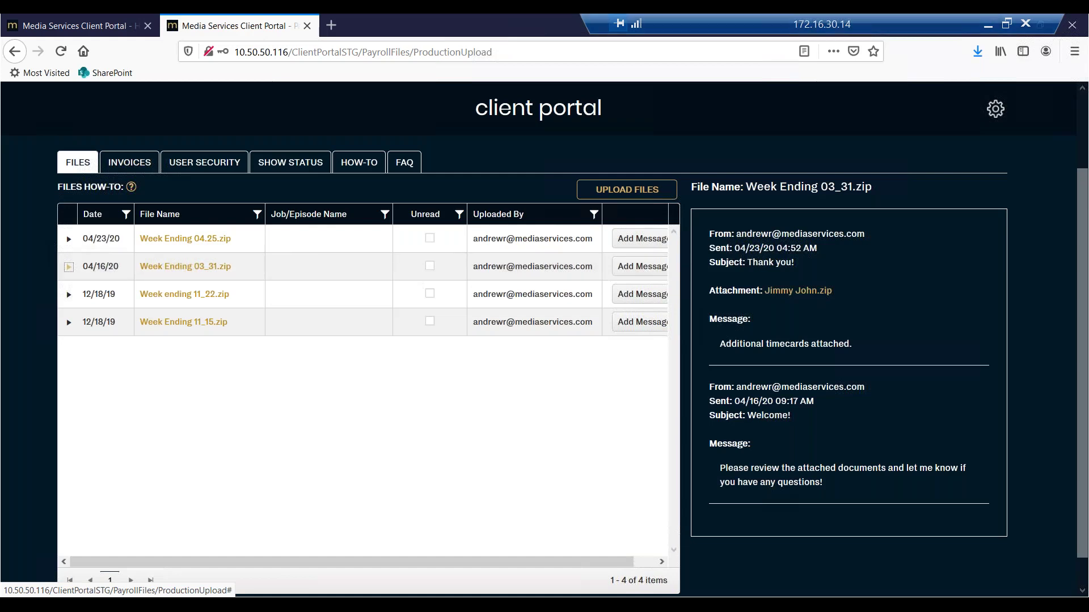
Show the invoice grid listing MPF25744A0001 through MPF25744A0003 with dates and statuses.
click(134, 162)
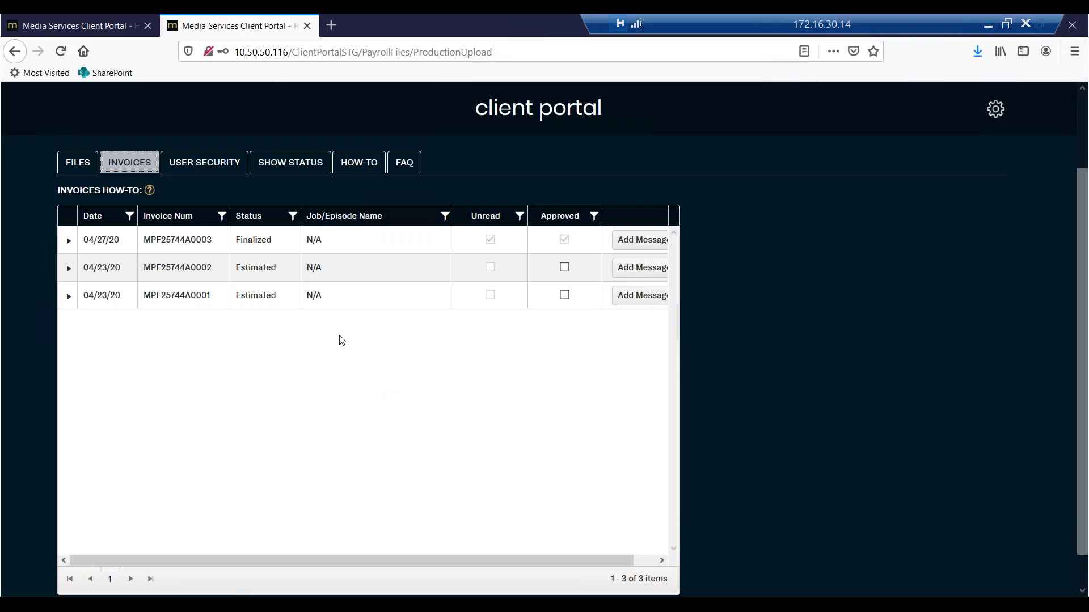
Expand invoice MPF25744A0001, read its 04:36 AM message, then collapse it.
click(68, 296)
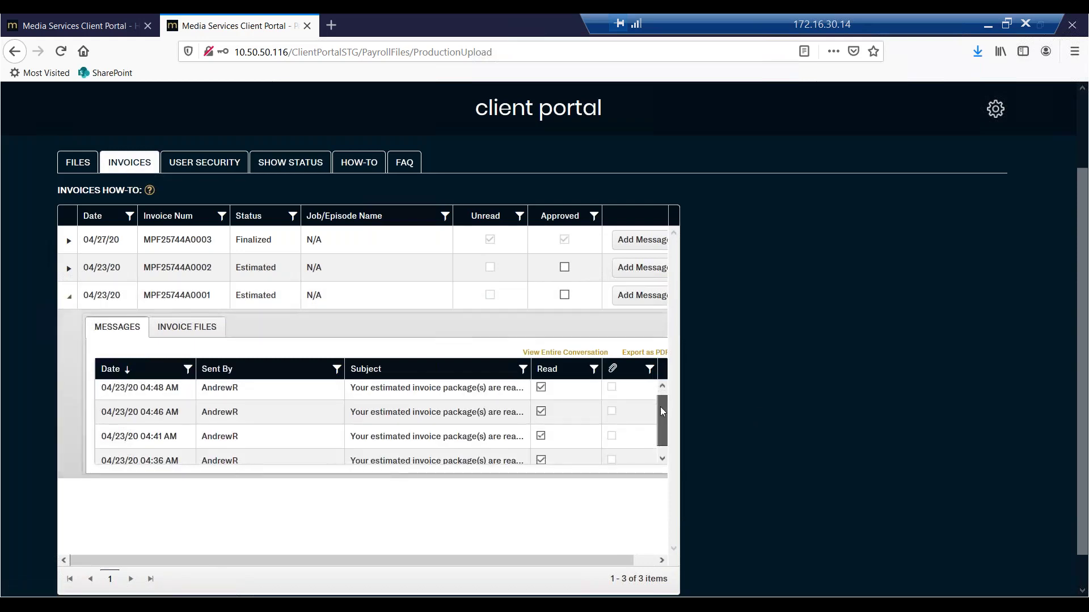
scroll(652, 409, down, 1)
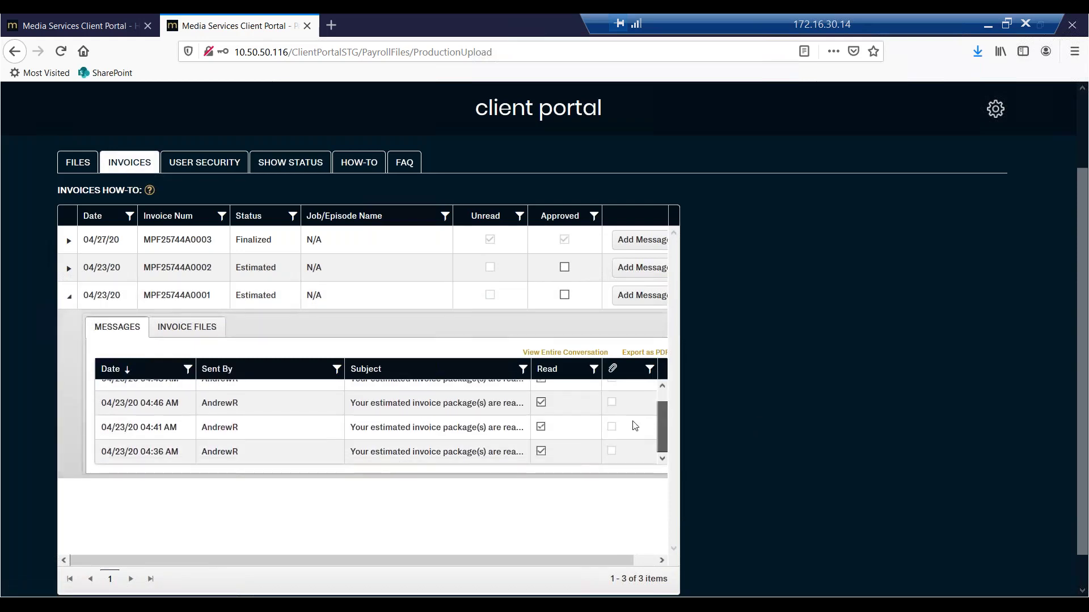
click(351, 454)
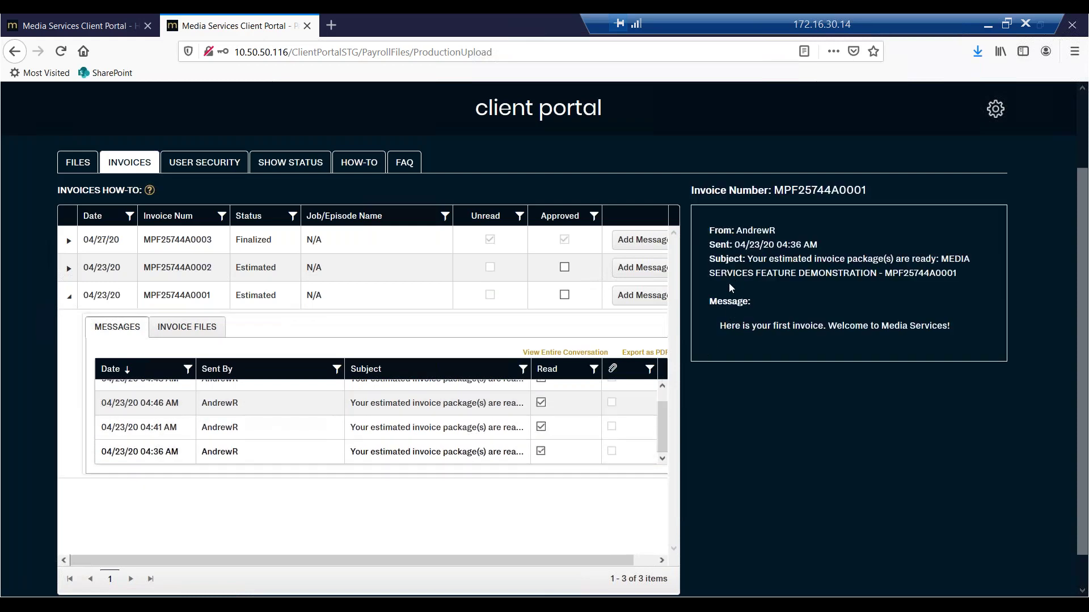
drag(702, 236, 804, 335)
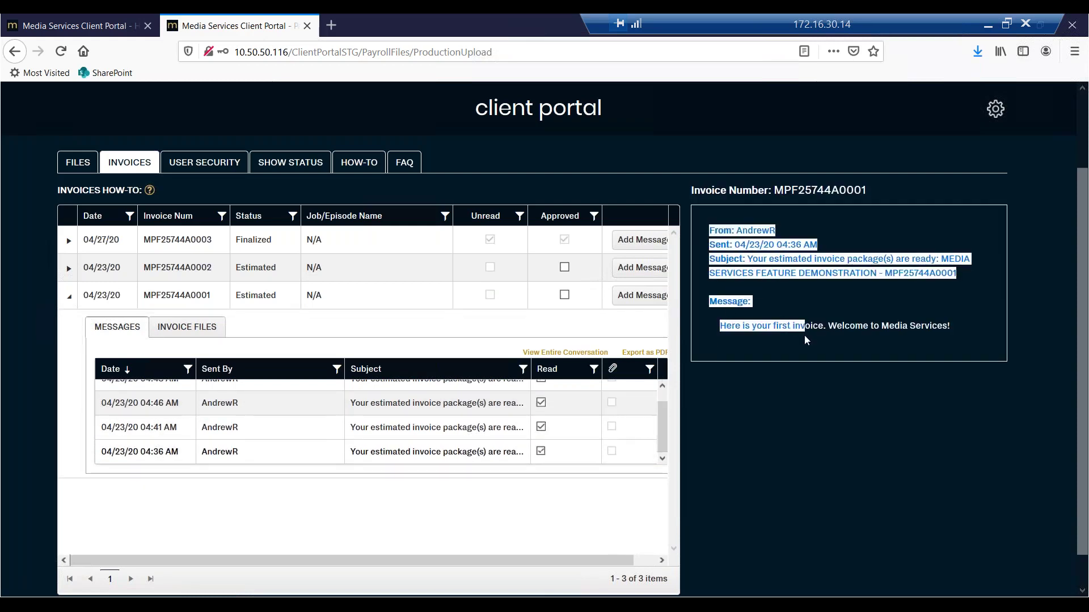
click(804, 334)
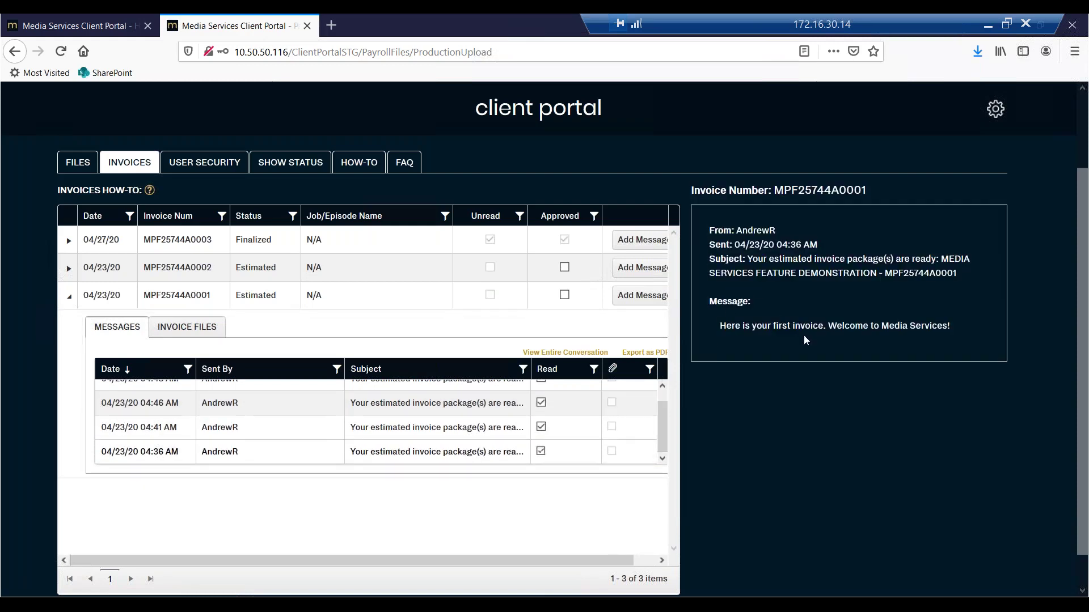
click(70, 297)
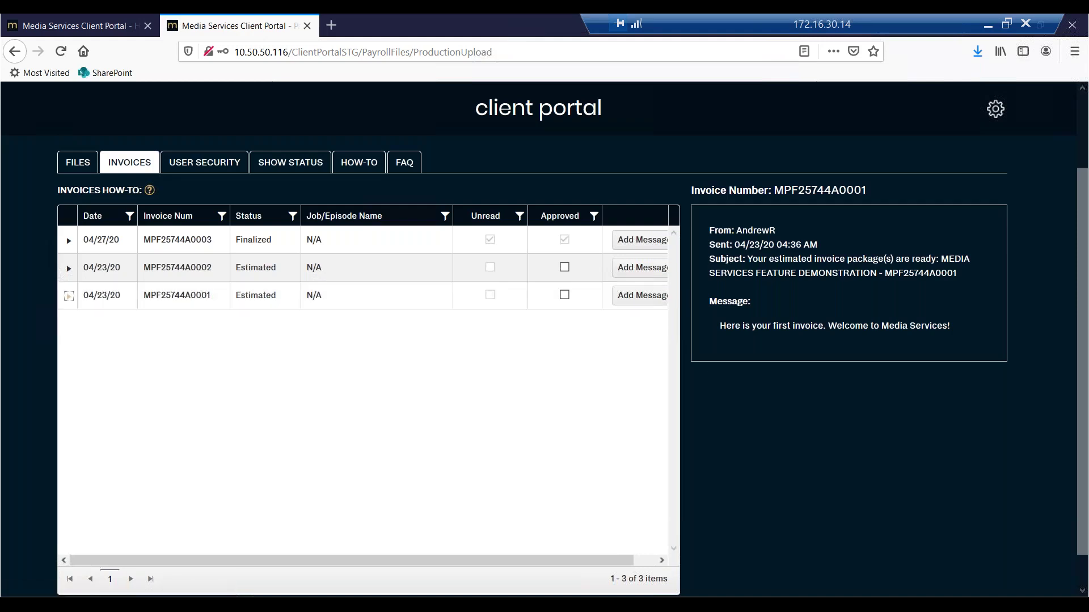
Scroll the grid back left, expand MPF25744A0002, and start then discard a new message.
drag(584, 559, 606, 563)
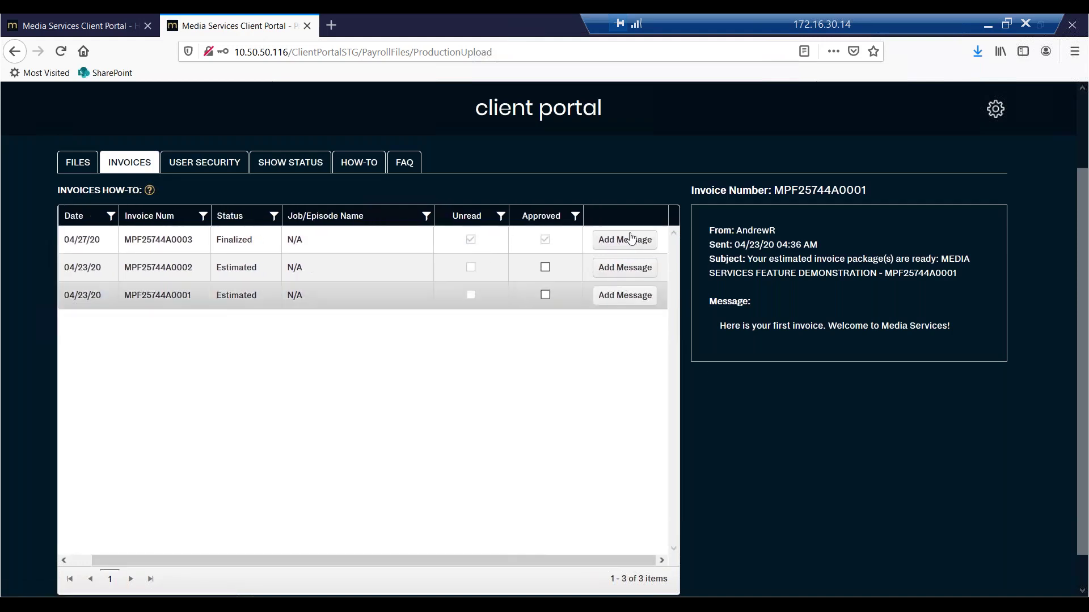
drag(508, 563, 485, 563)
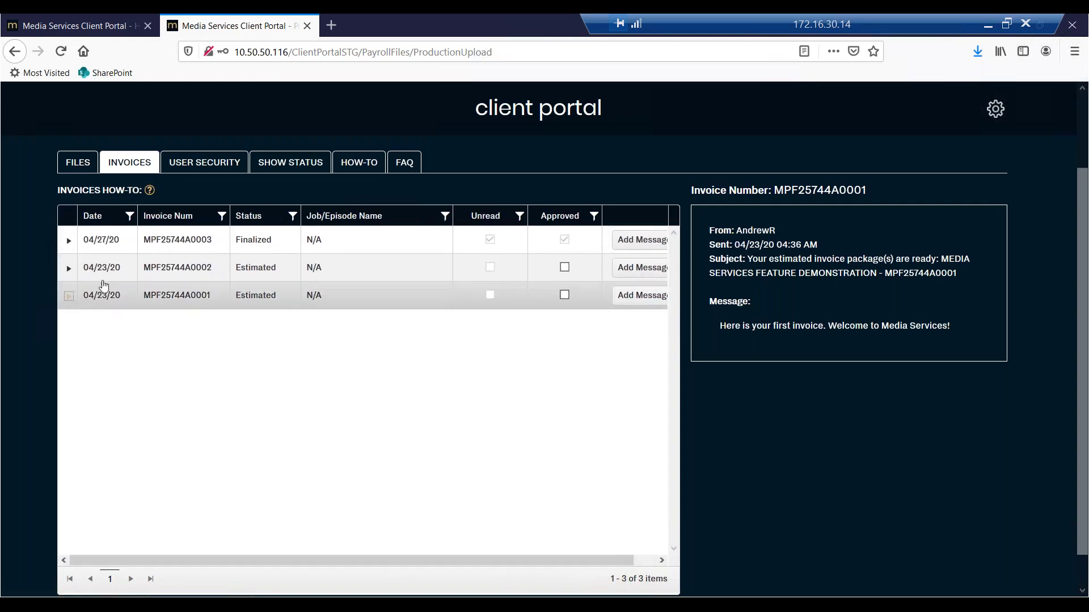
click(69, 268)
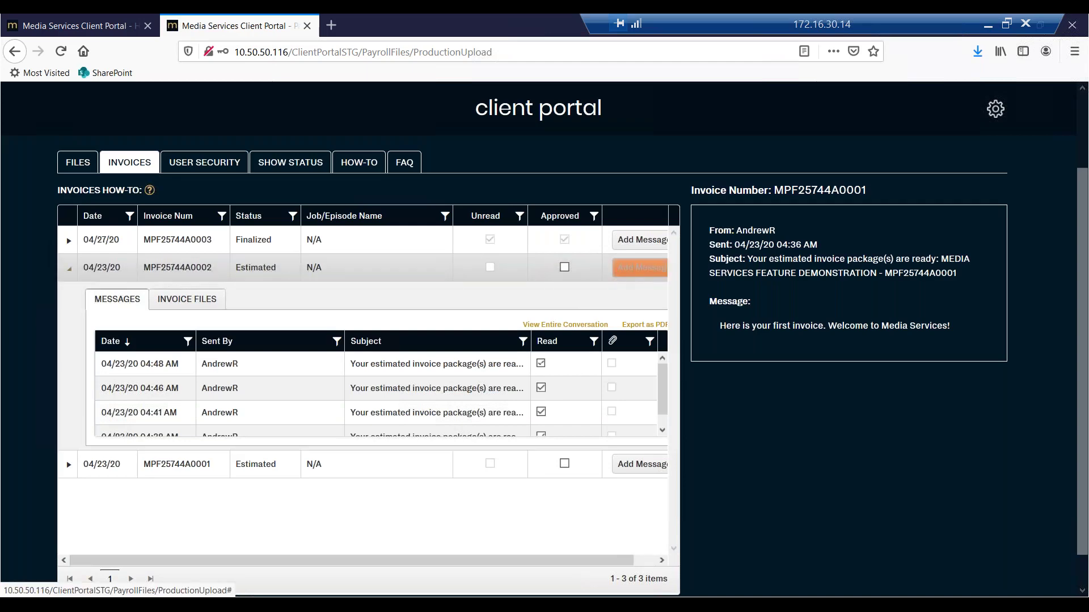
click(640, 267)
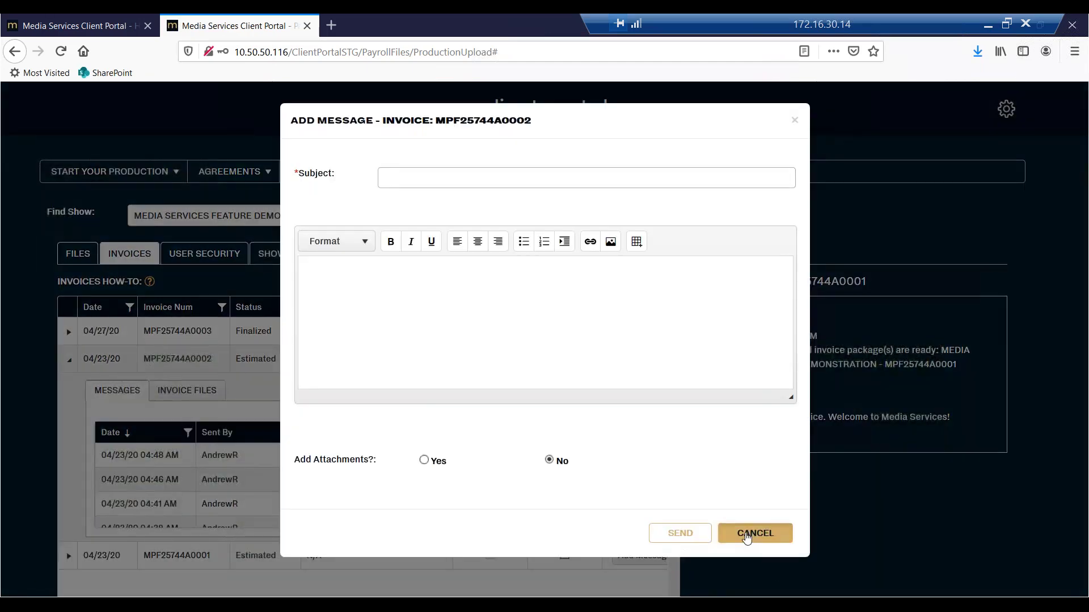
click(746, 535)
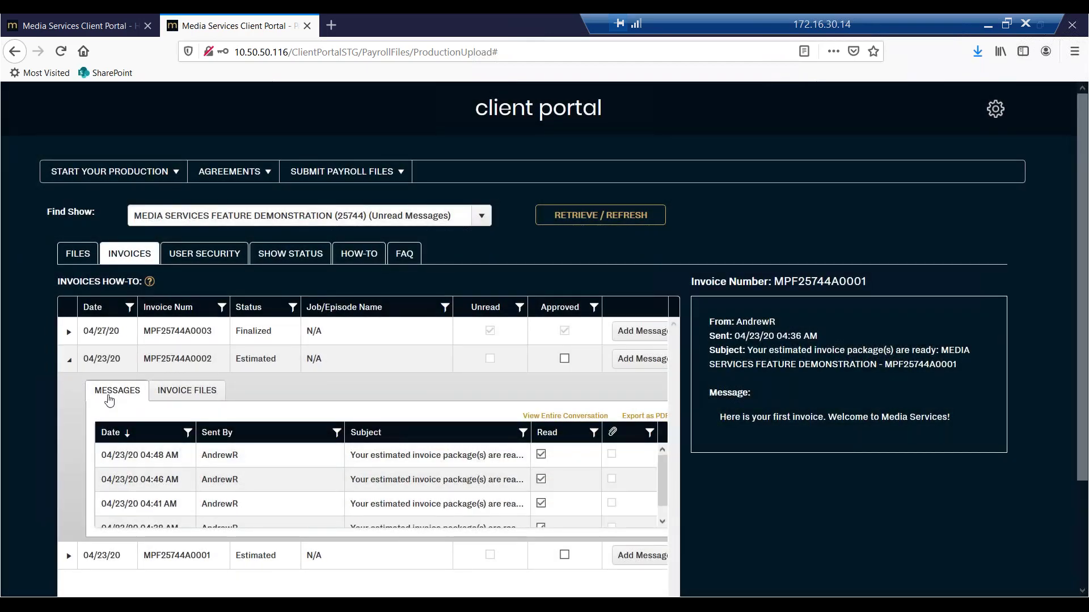
List invoice MPF25744A0002's files and open MPF25744A0002_v3.PDF with Adobe Acrobat Reader DC.
click(172, 395)
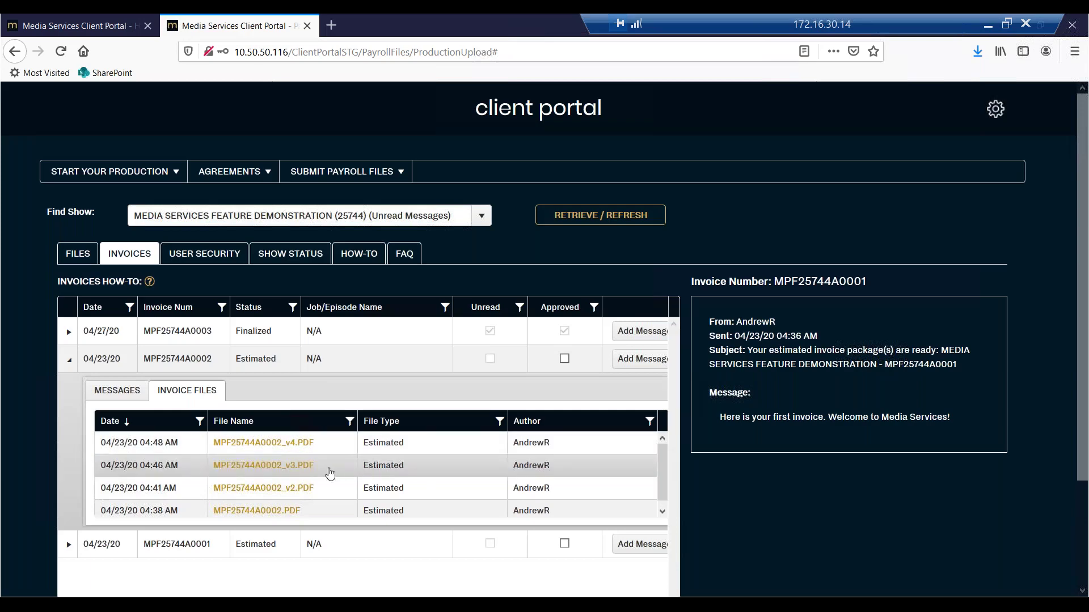
click(290, 469)
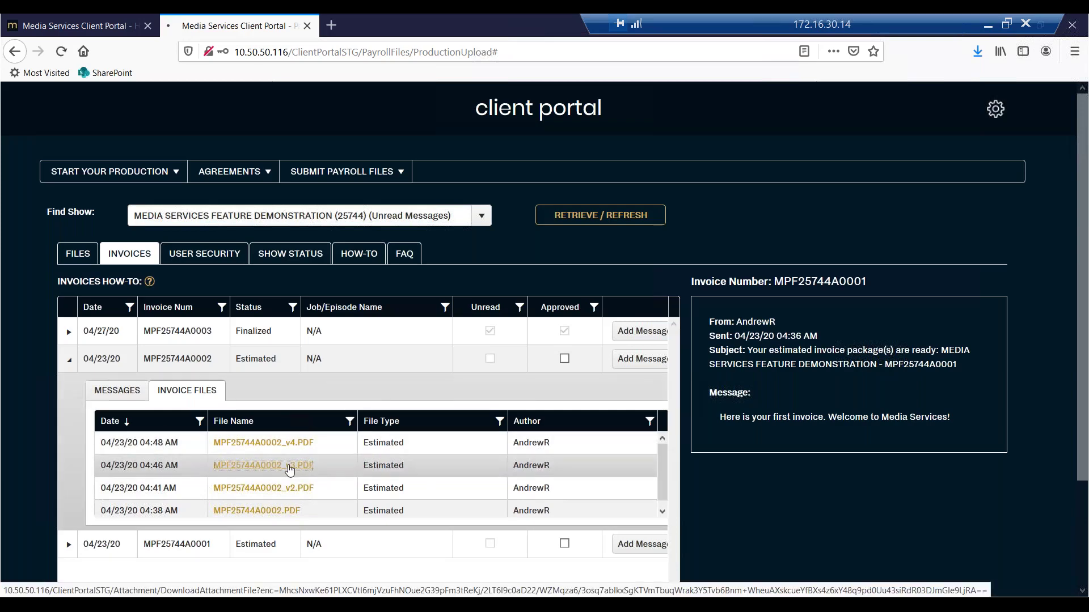
click(418, 312)
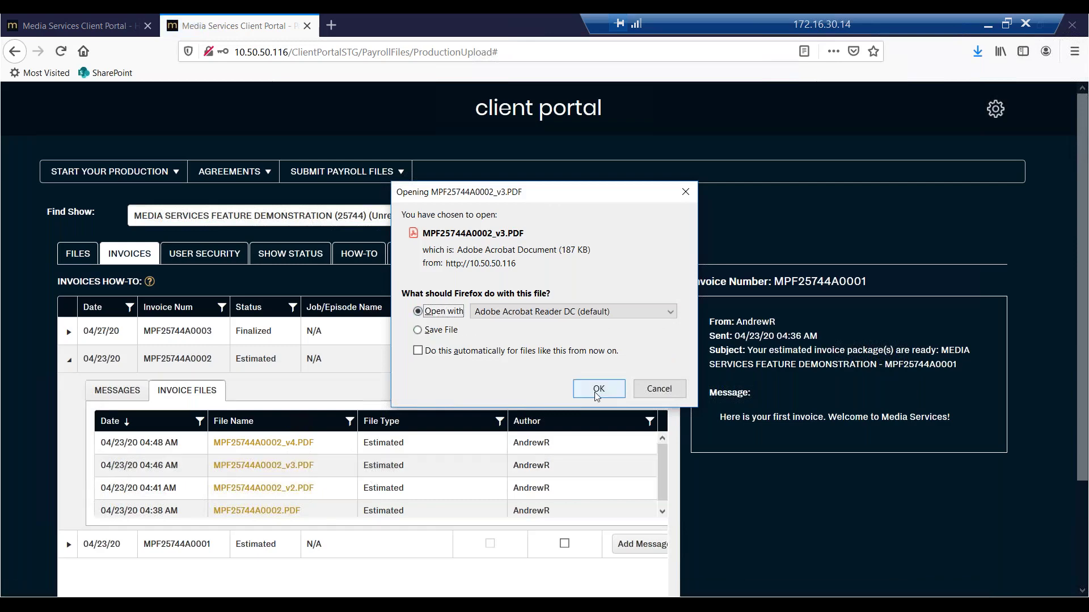
click(599, 388)
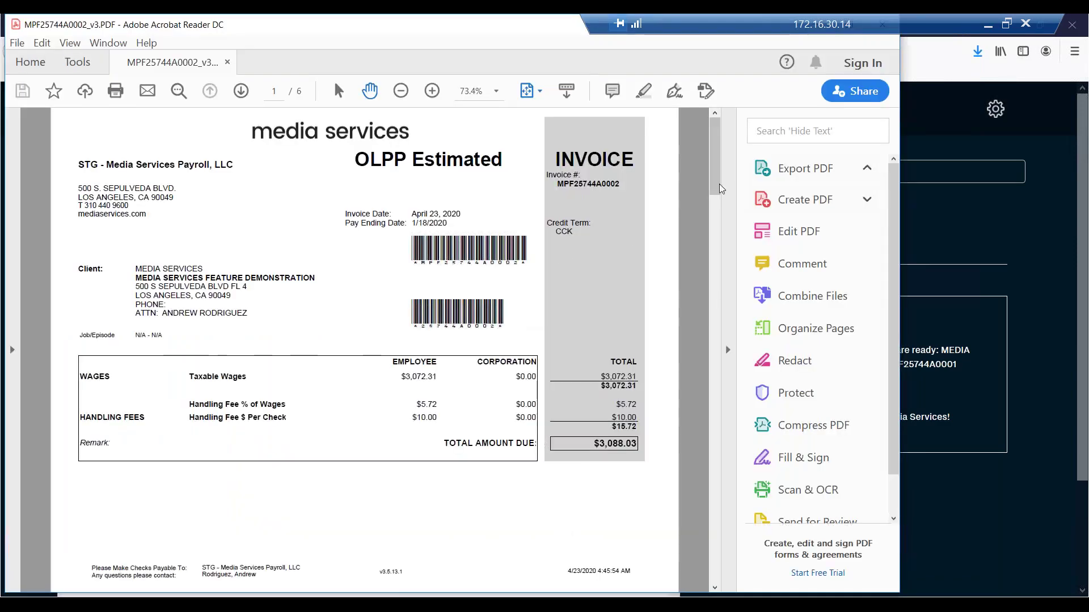
Page through the four pages of the MPF25744A0002 invoice PDF, then set Acrobat aside.
mouse_move(718, 210)
drag(717, 211, 720, 305)
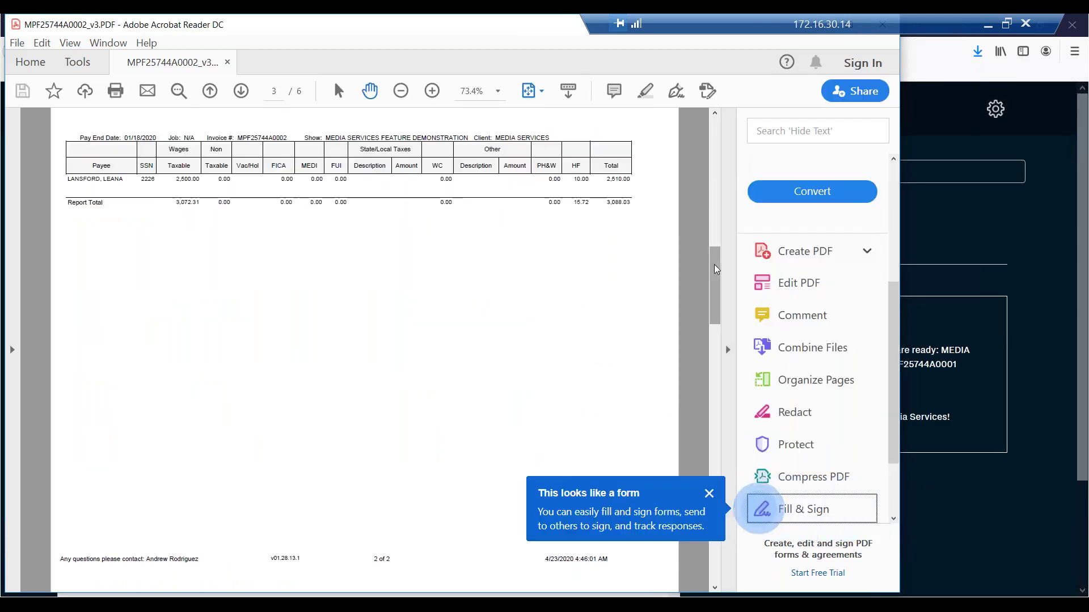
mouse_move(701, 328)
scroll(701, 328, down, 5)
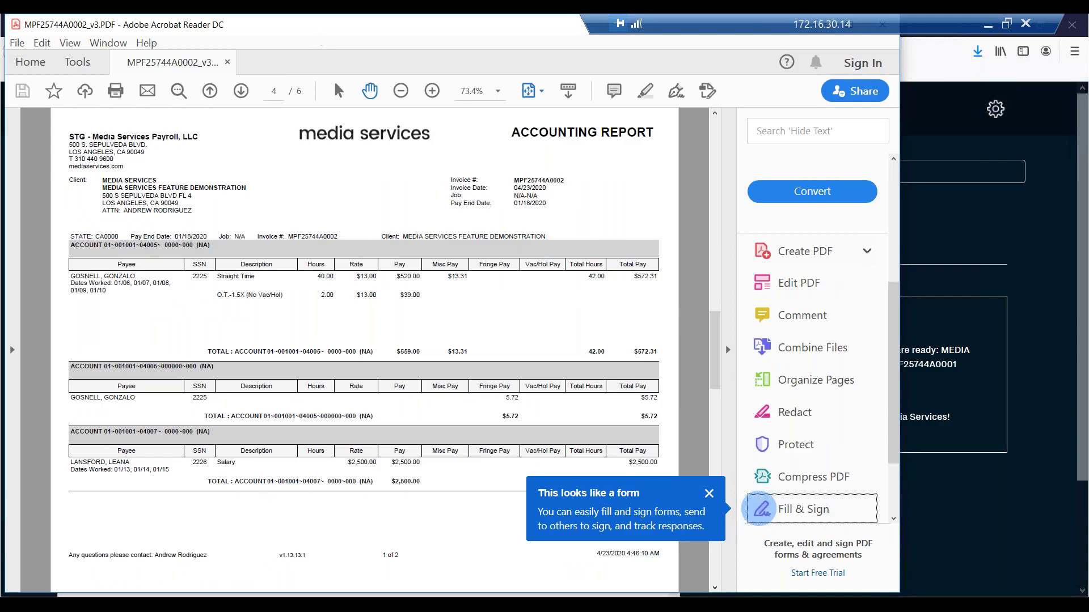
drag(317, 25, 142, 269)
key(alt+Tab)
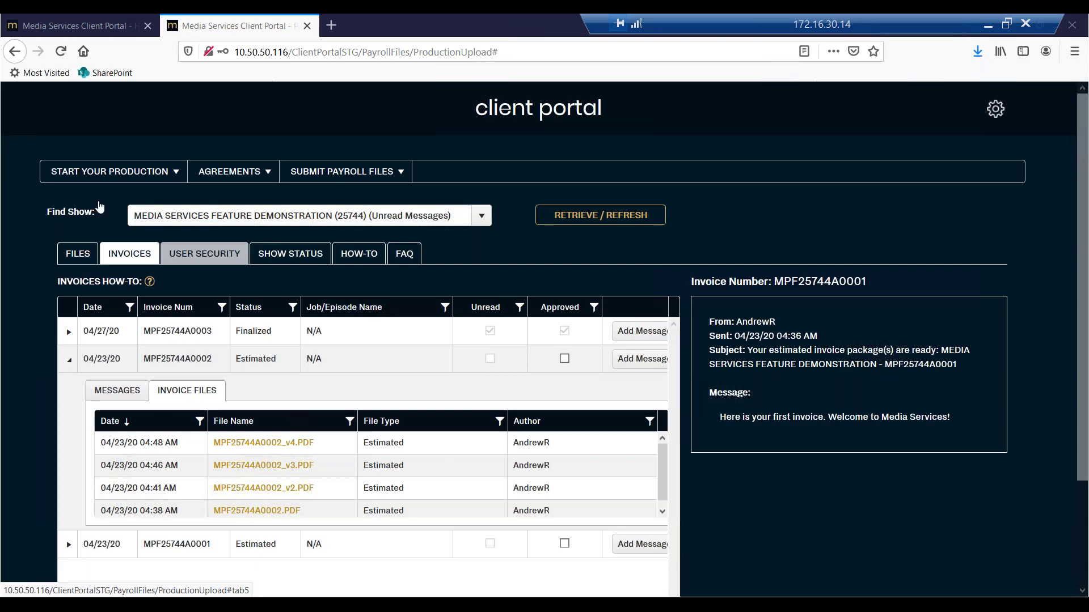
Cancel opening MPF25744A0002_v4.PDF and fold invoice MPF25744A0002's row back up.
click(262, 445)
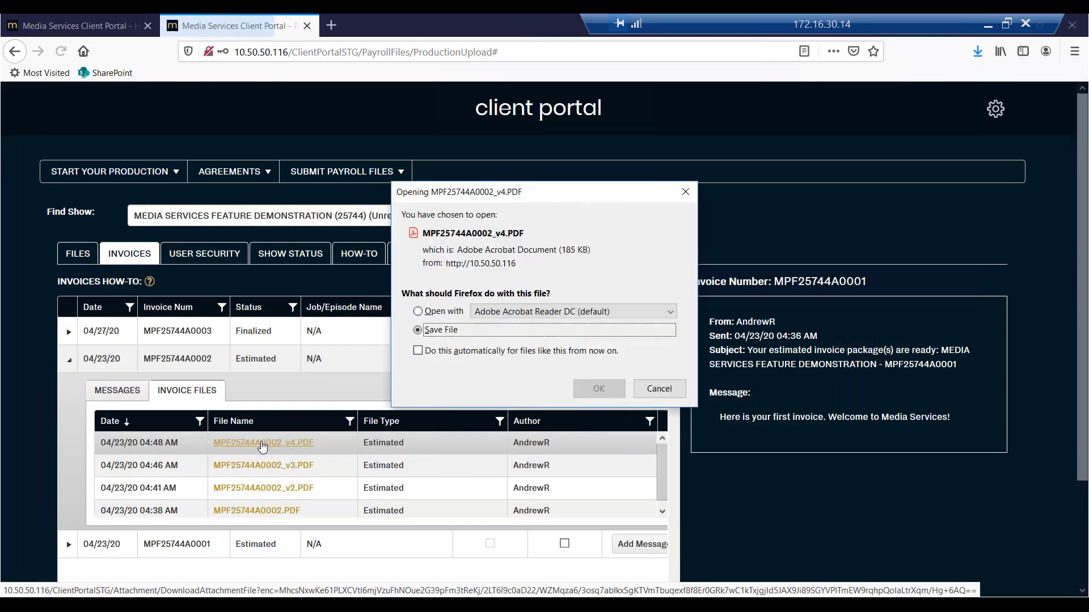
click(658, 389)
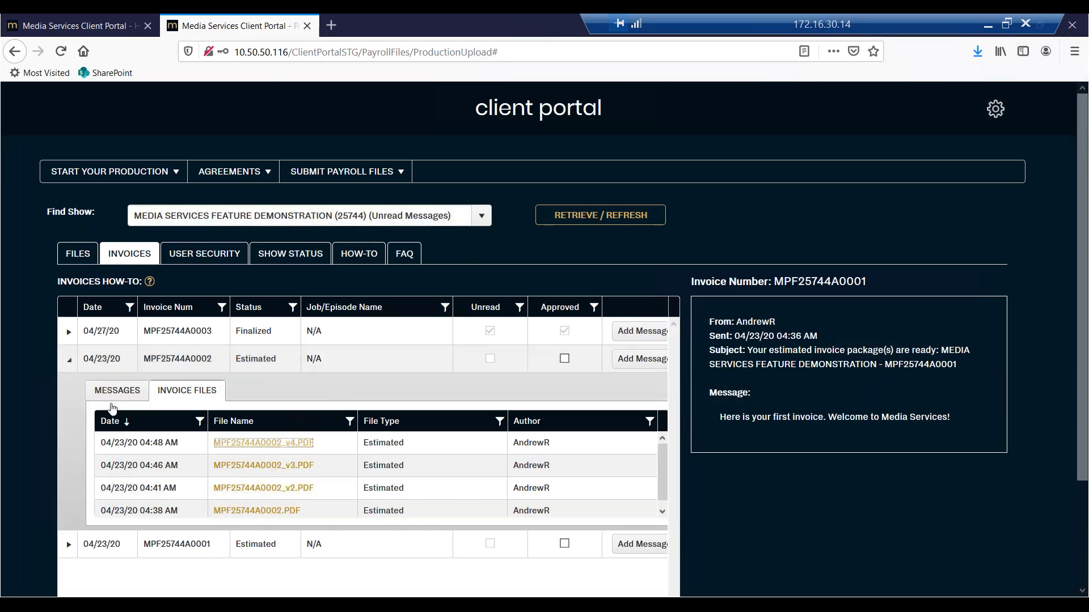
click(69, 359)
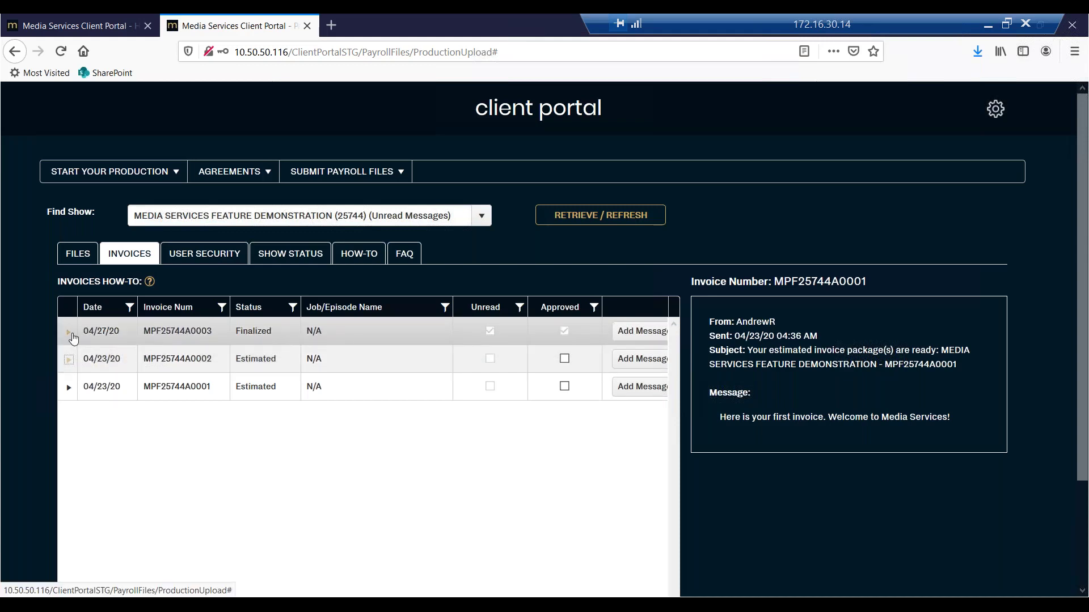
Expand invoice MPF25744A0003 and read its 04:59 AM 'final copy' message.
click(68, 333)
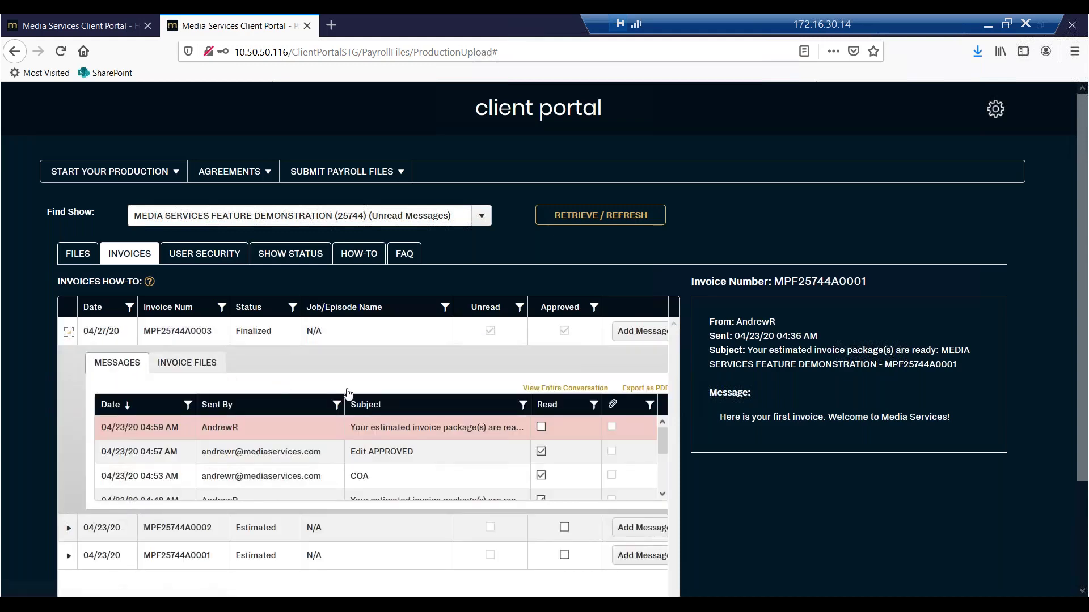
click(274, 432)
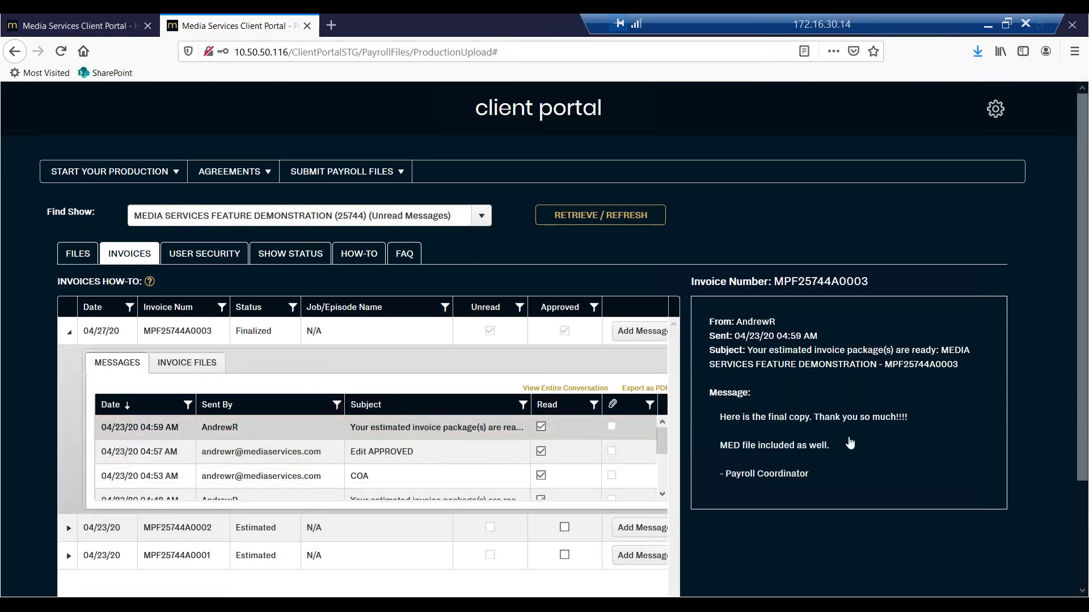
drag(725, 418, 836, 429)
click(836, 425)
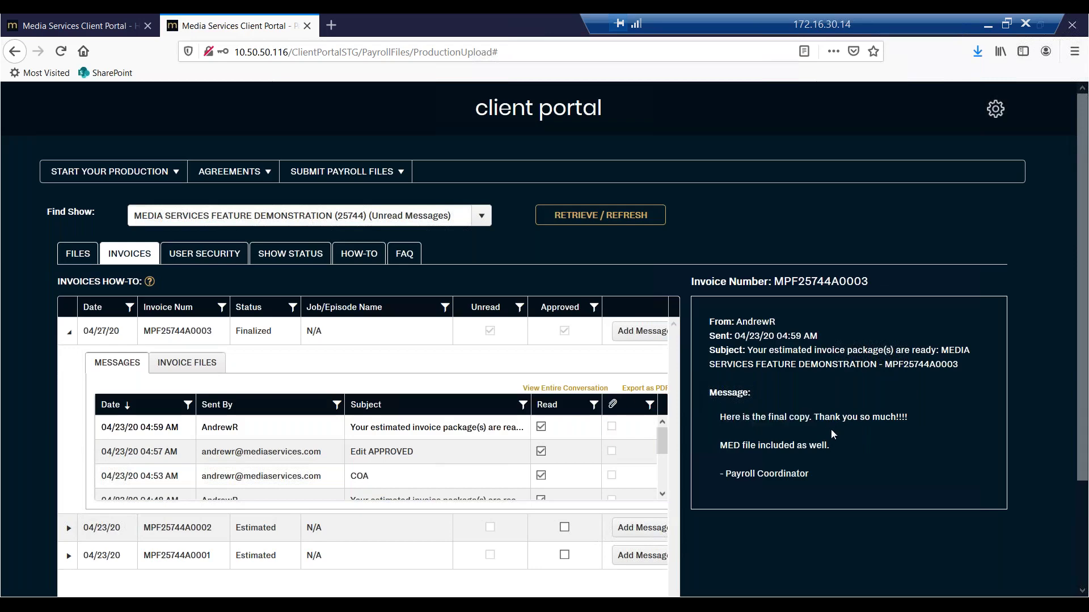
List invoice MPF25744A0003's files, checking the MED and v6 file names, then collapse the row.
click(196, 364)
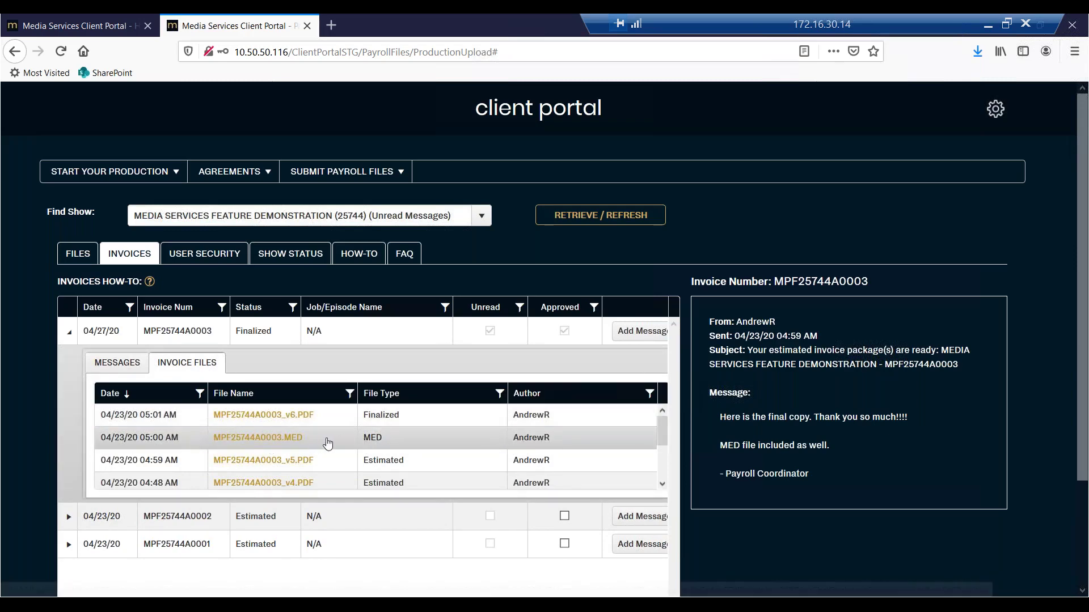
drag(321, 444, 199, 448)
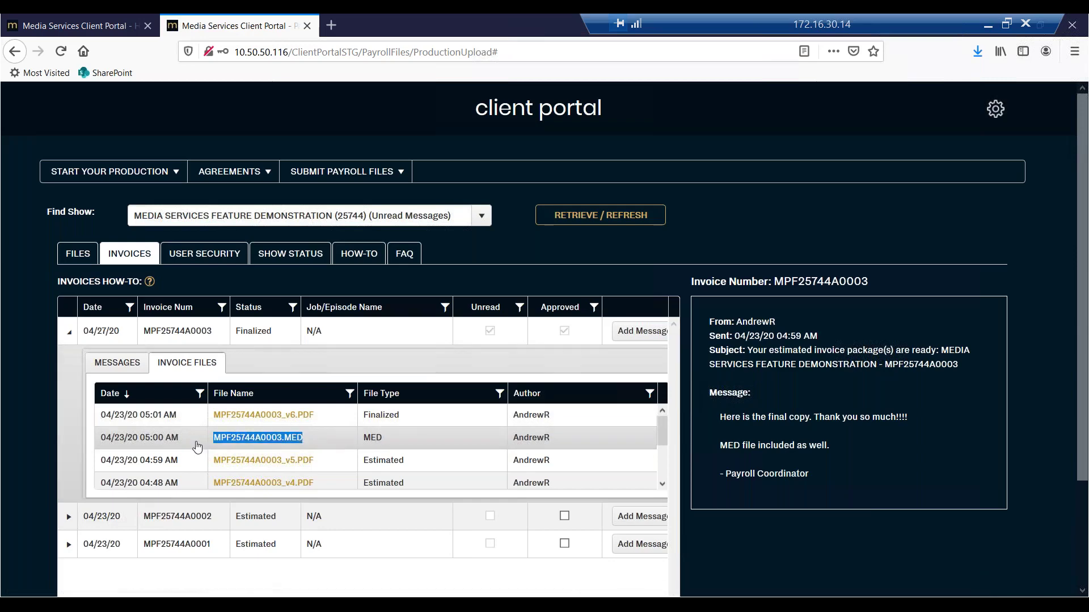
drag(425, 418, 221, 417)
mouse_move(321, 445)
mouse_down()
mouse_move(227, 446)
mouse_move(323, 448)
mouse_up()
click(326, 447)
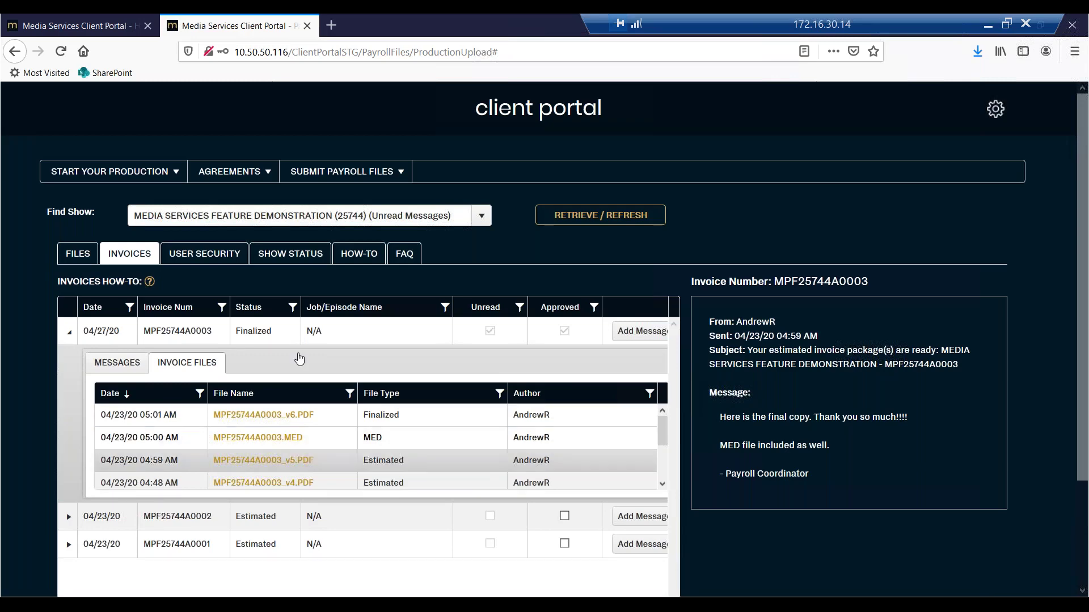
click(68, 337)
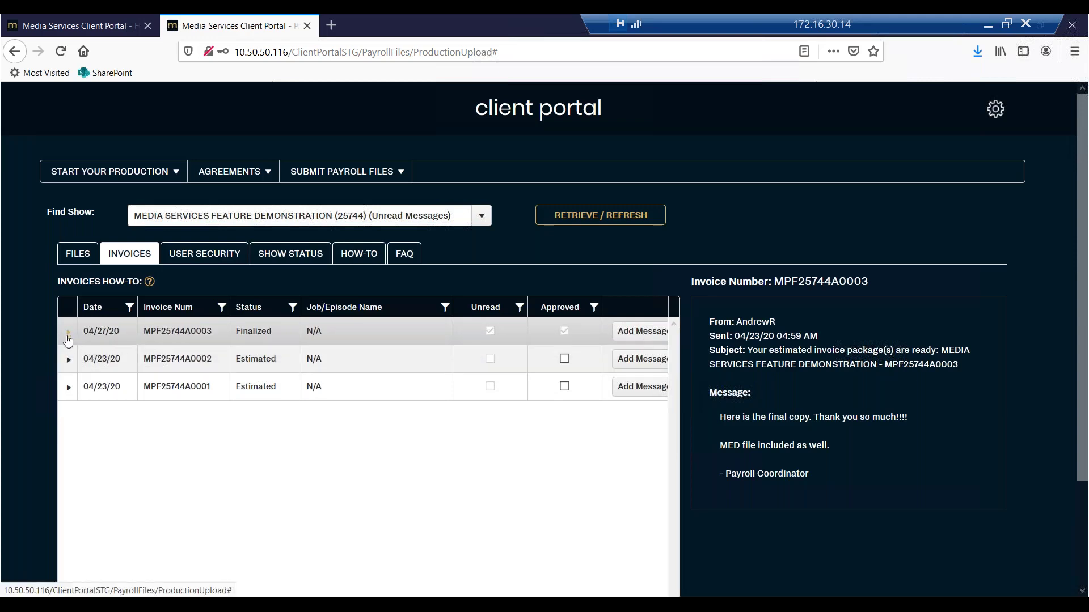
Return to the invoice list and open invoice MPF25744A0003's messages.
click(71, 256)
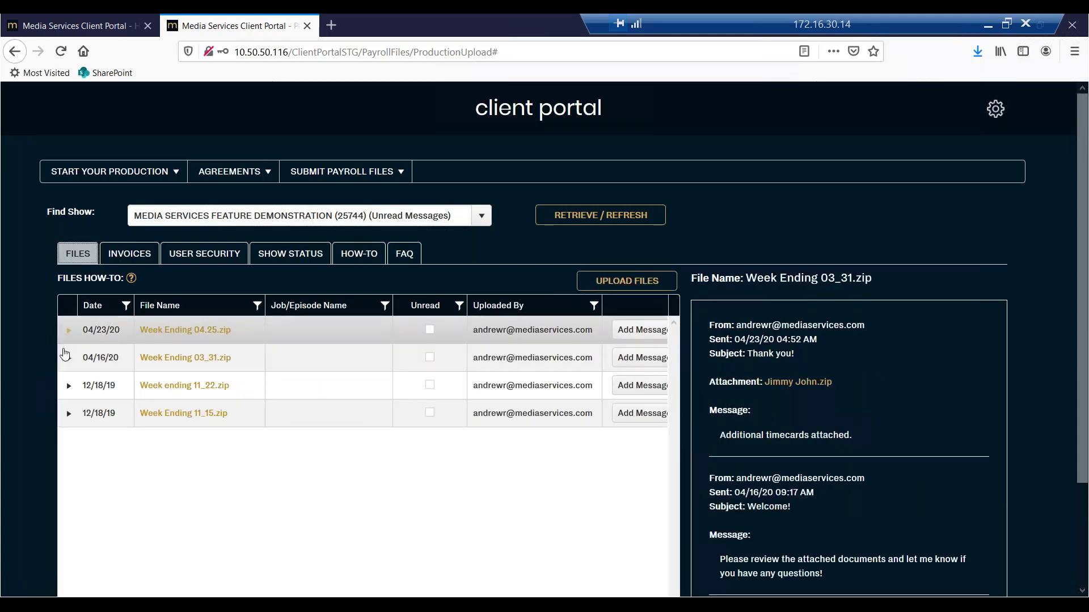
click(129, 253)
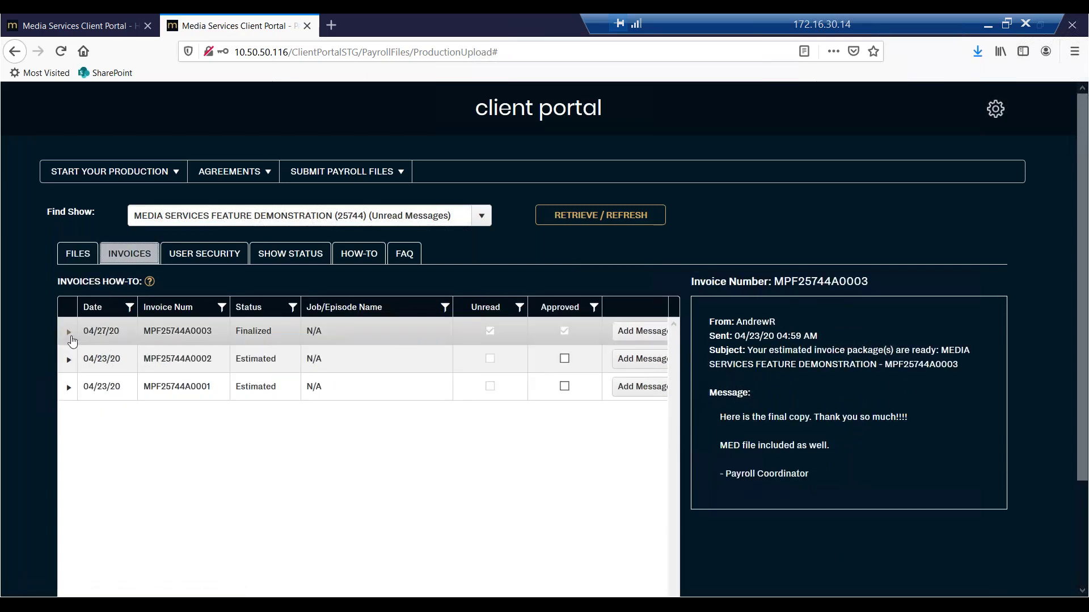
click(71, 334)
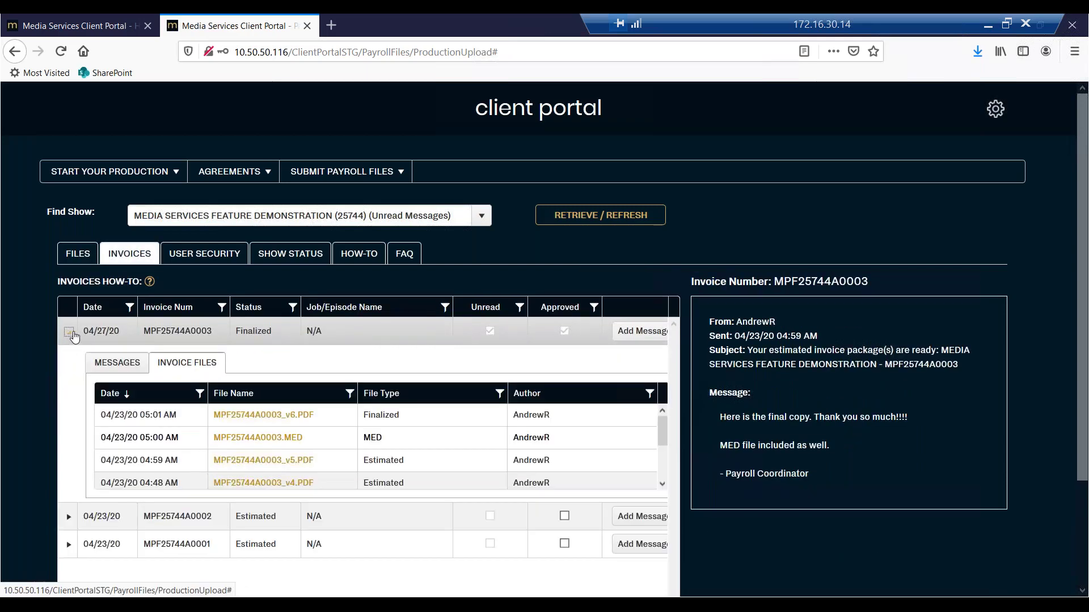
click(118, 364)
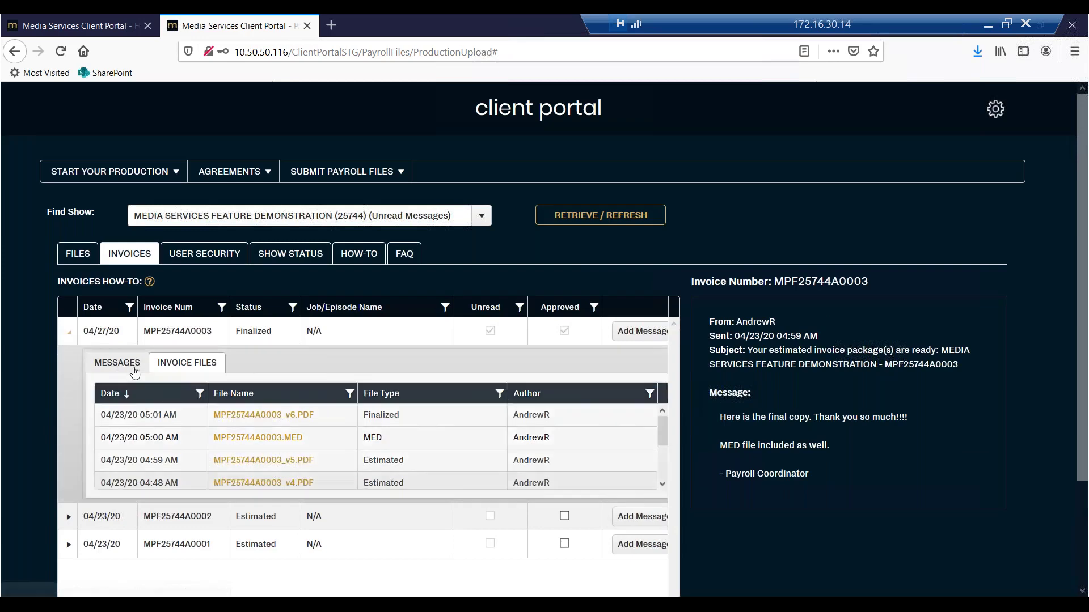
Read the 04:48 AM message and scroll through the entire conversation.
scroll(663, 443, down, 3)
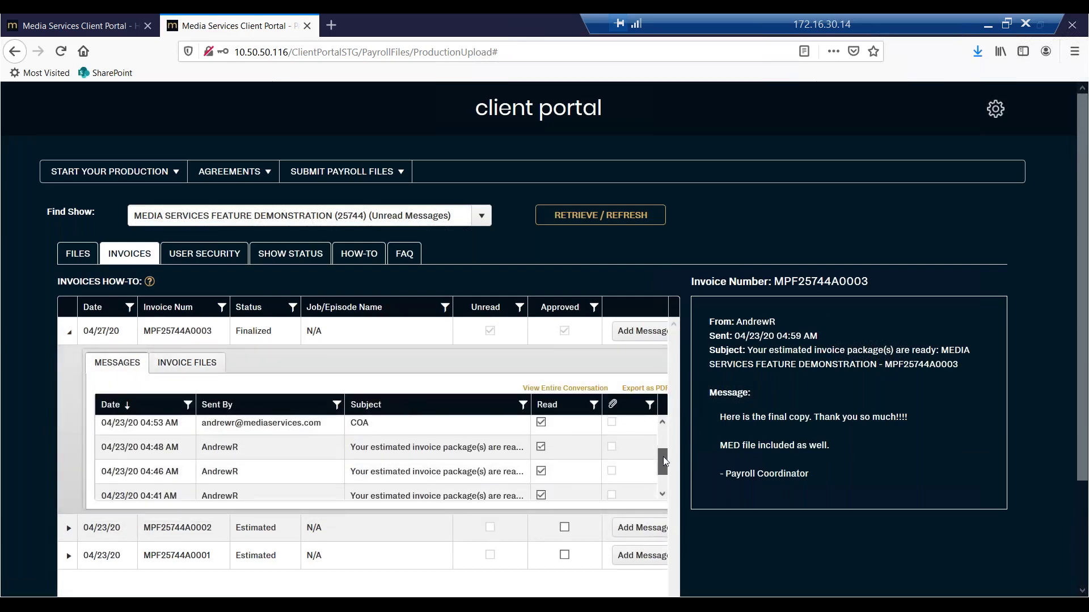
click(425, 450)
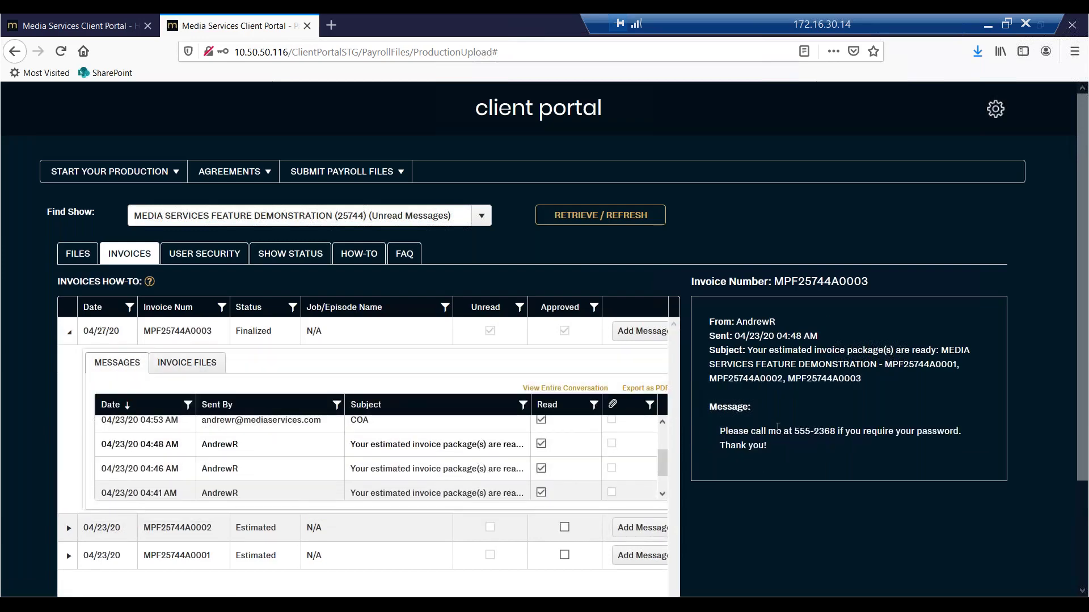
click(584, 389)
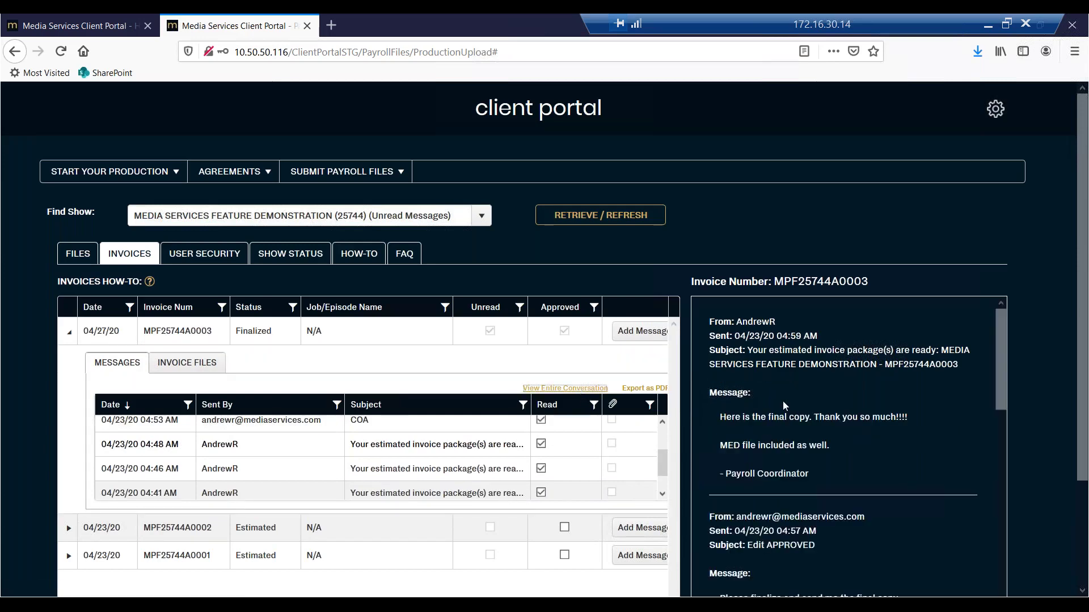
scroll(785, 388, down, 6)
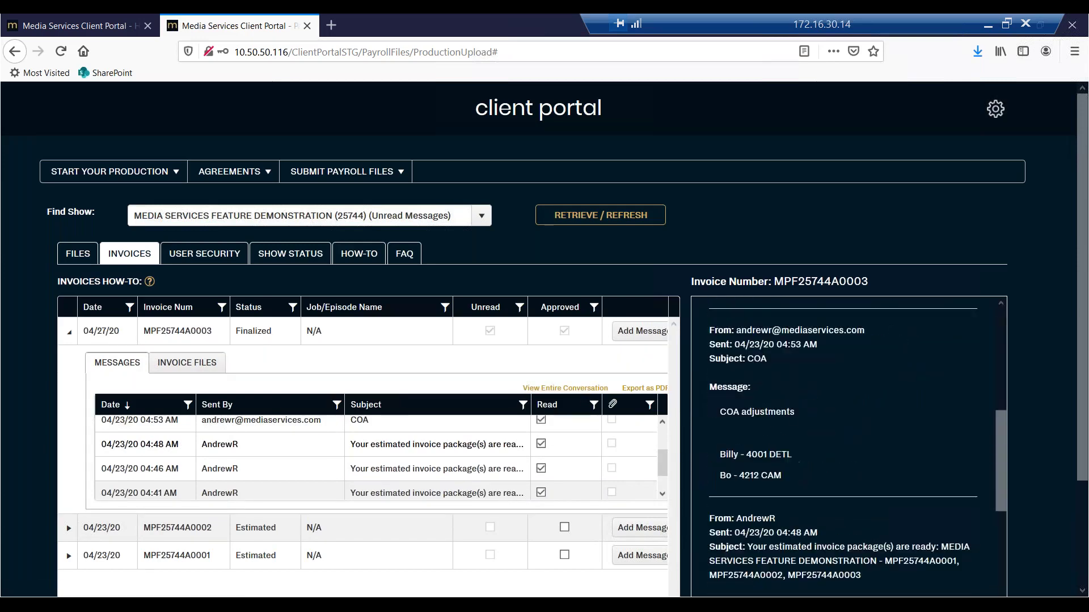
scroll(784, 389, down, 8)
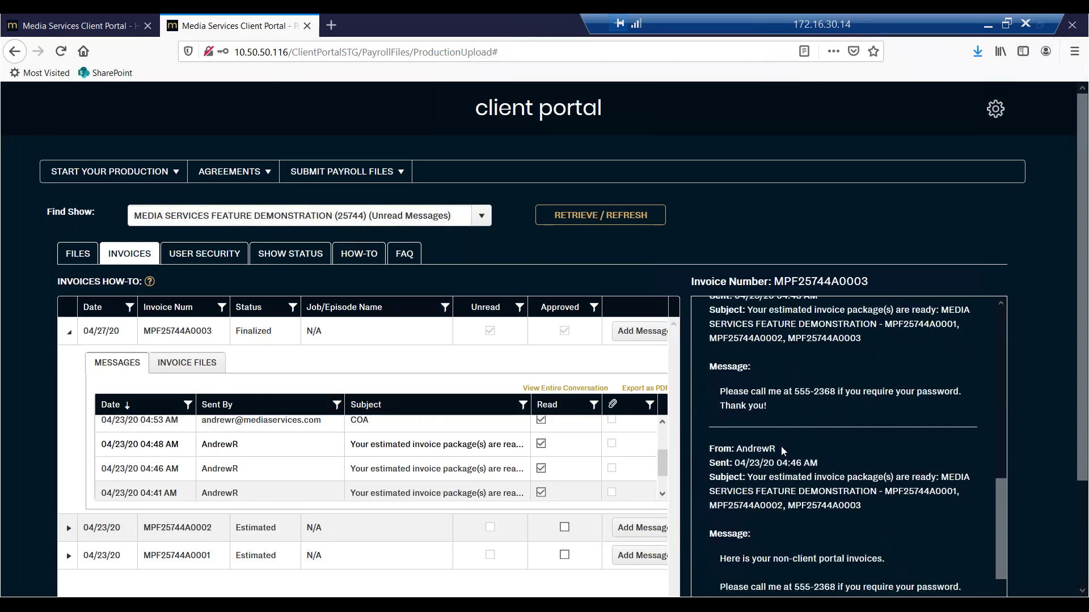
scroll(781, 446, down, 7)
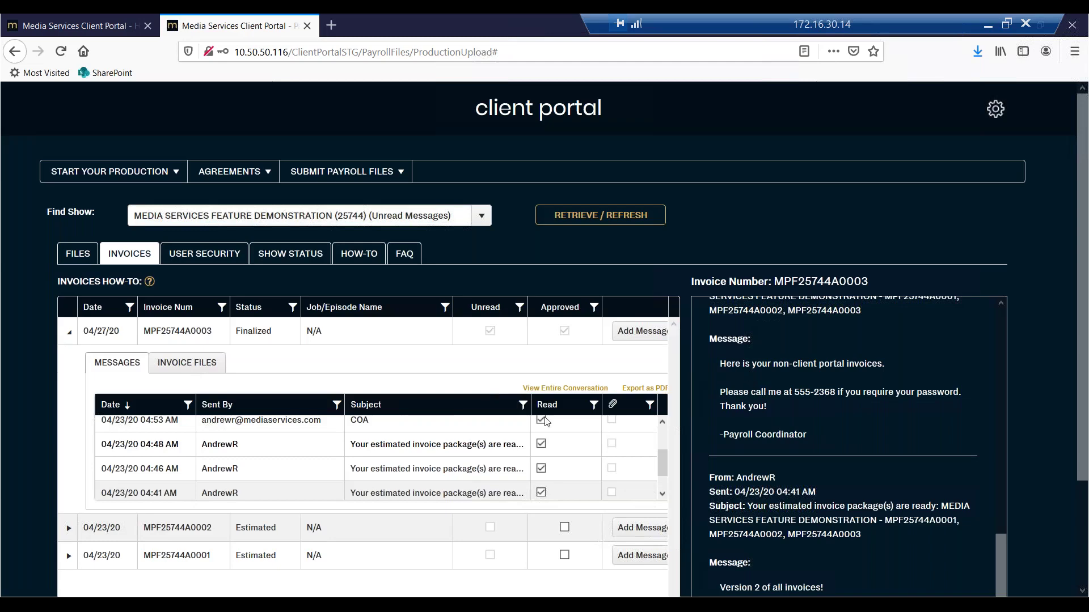
View invoice MPF25744A0003's attached files, then collapse its row.
click(196, 365)
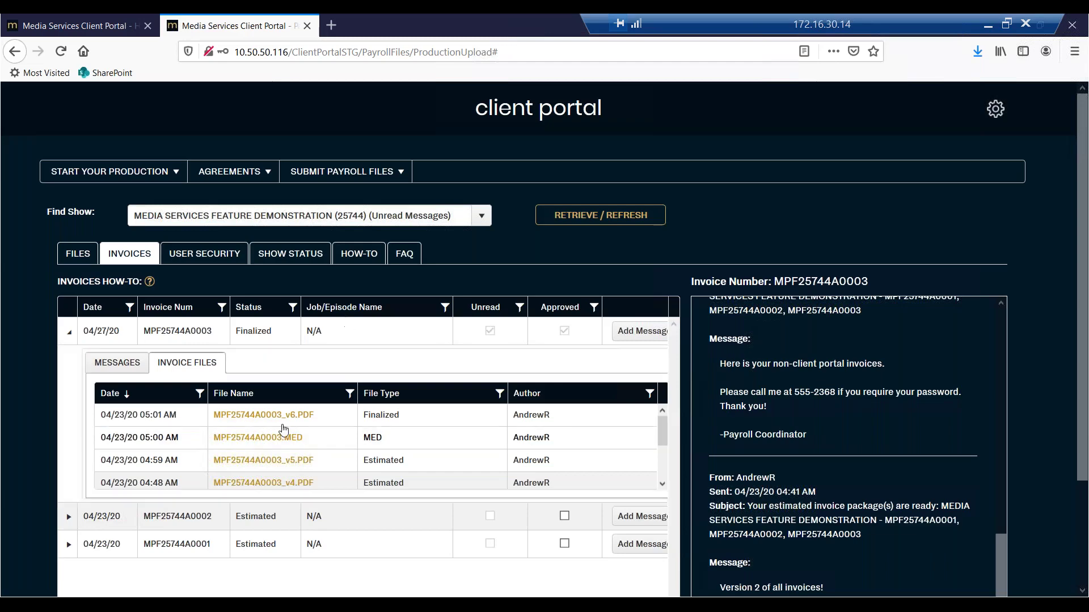
click(68, 335)
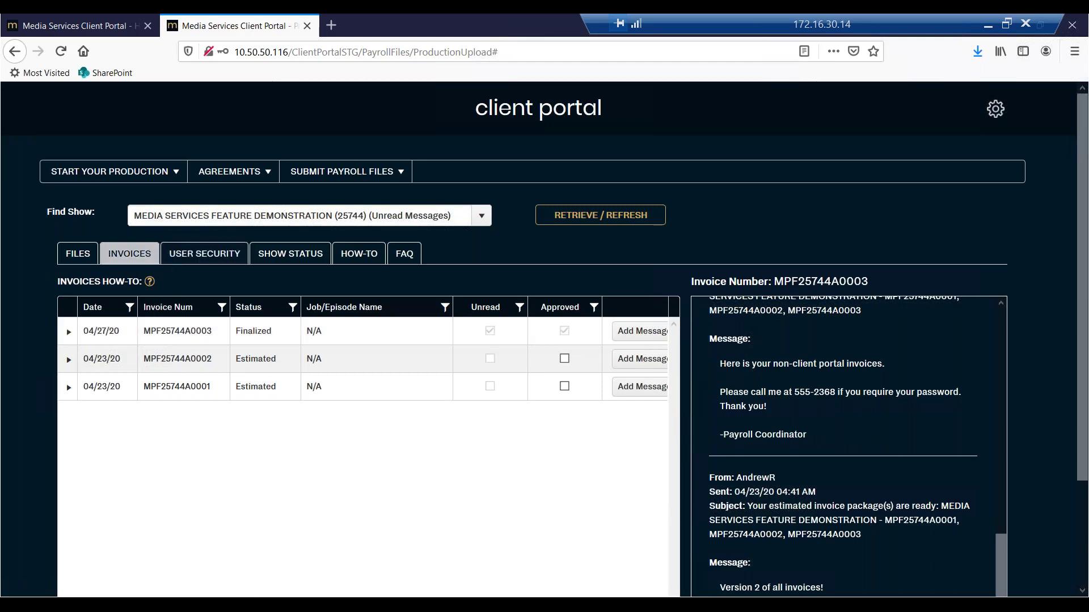
mouse_move(155, 287)
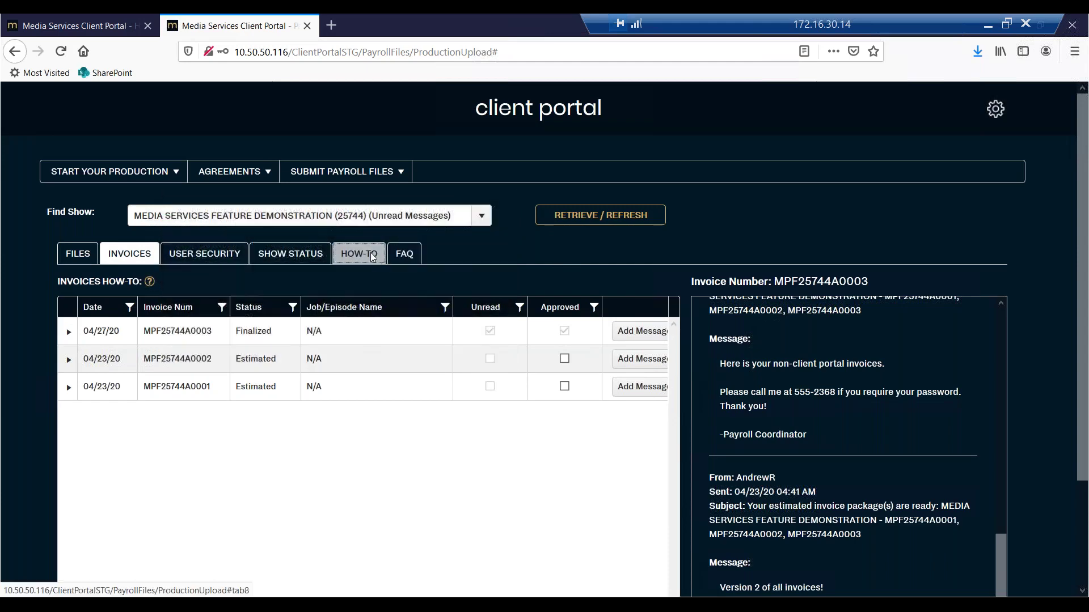
Read the How-To instructions and the FAQ answer on giving feedback, then show User Security.
click(372, 256)
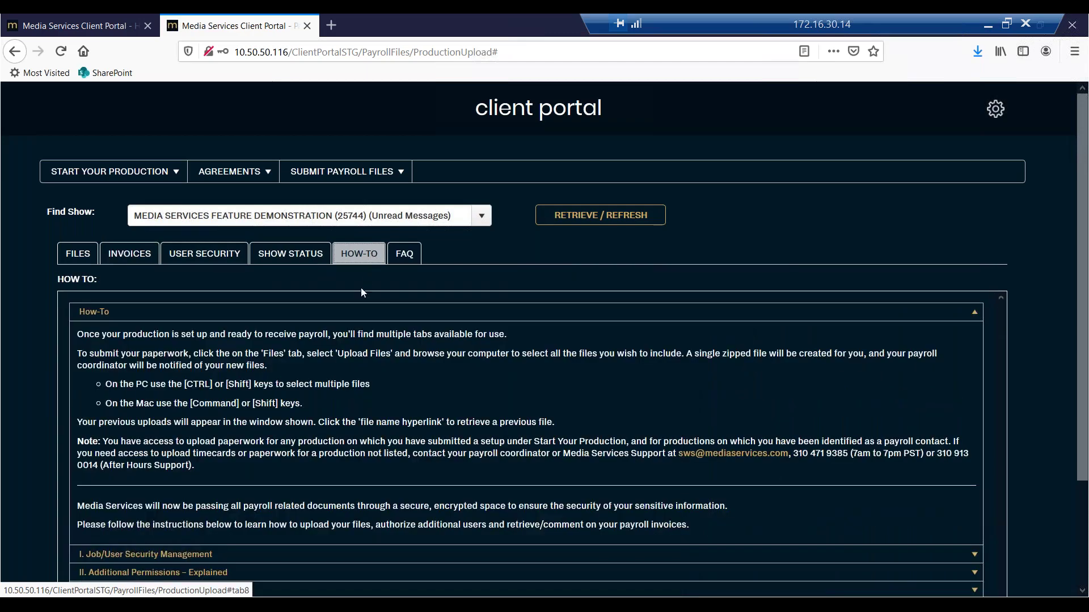
click(401, 256)
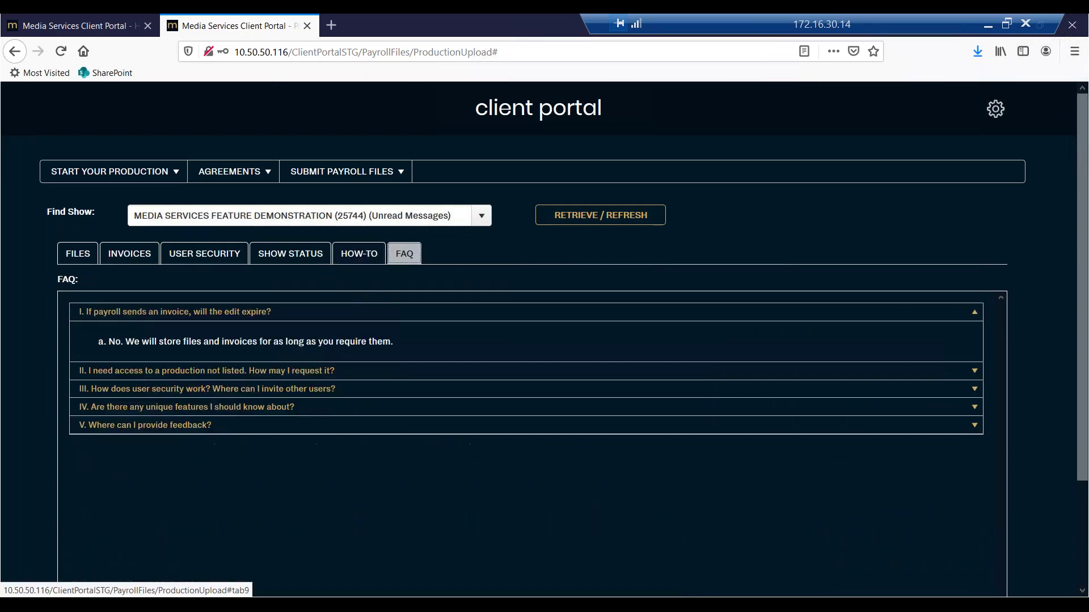
click(196, 426)
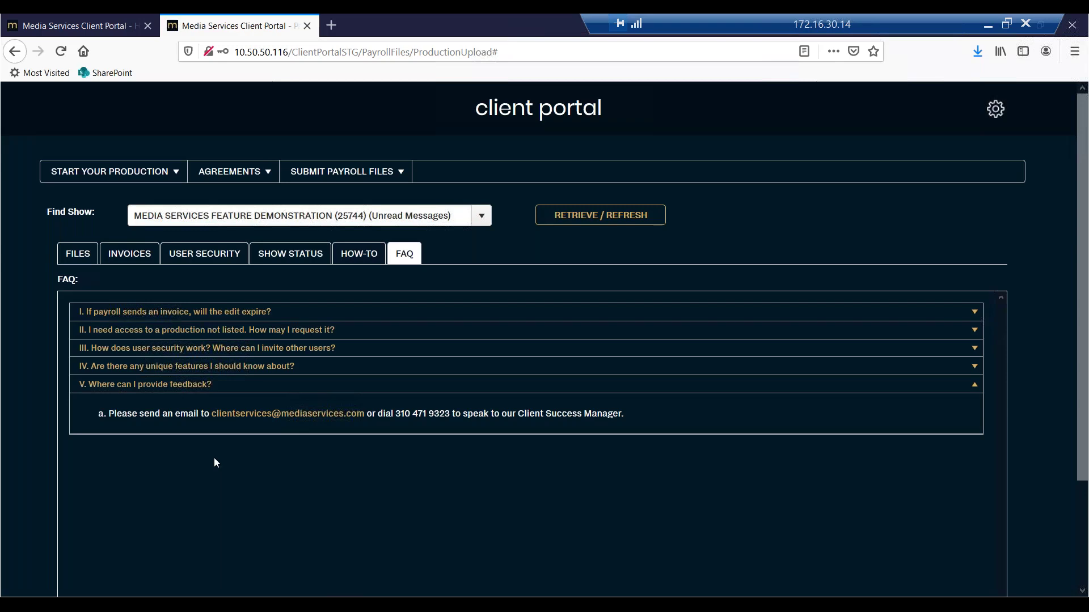
click(203, 253)
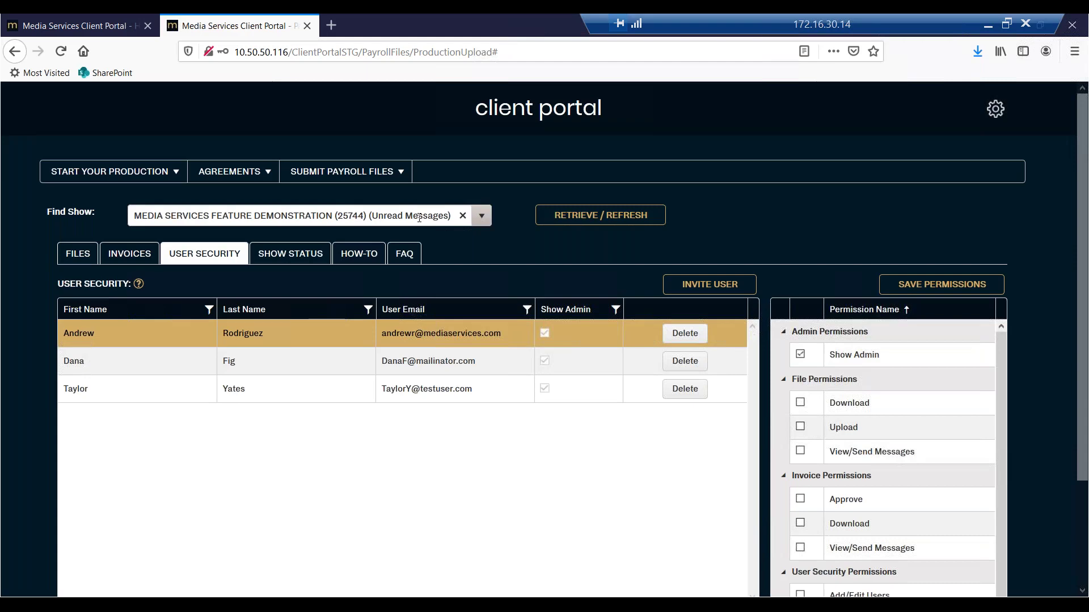
Select and load the MEDIA SERVICES COMMERCIAL DEMONSTRATION show, then collapse the Episode 05LW row.
text(media )
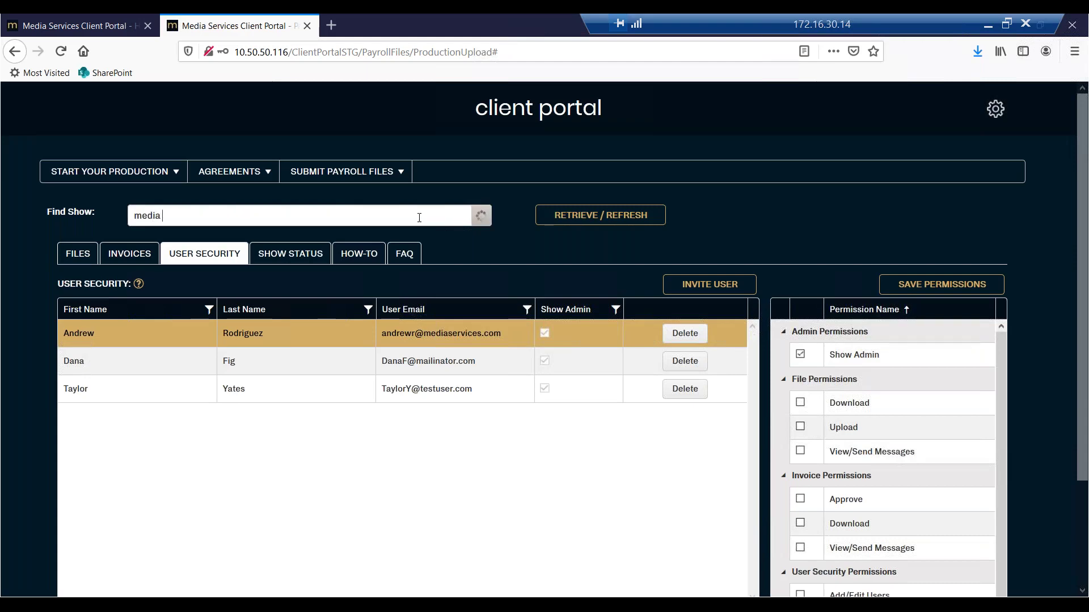
text(services)
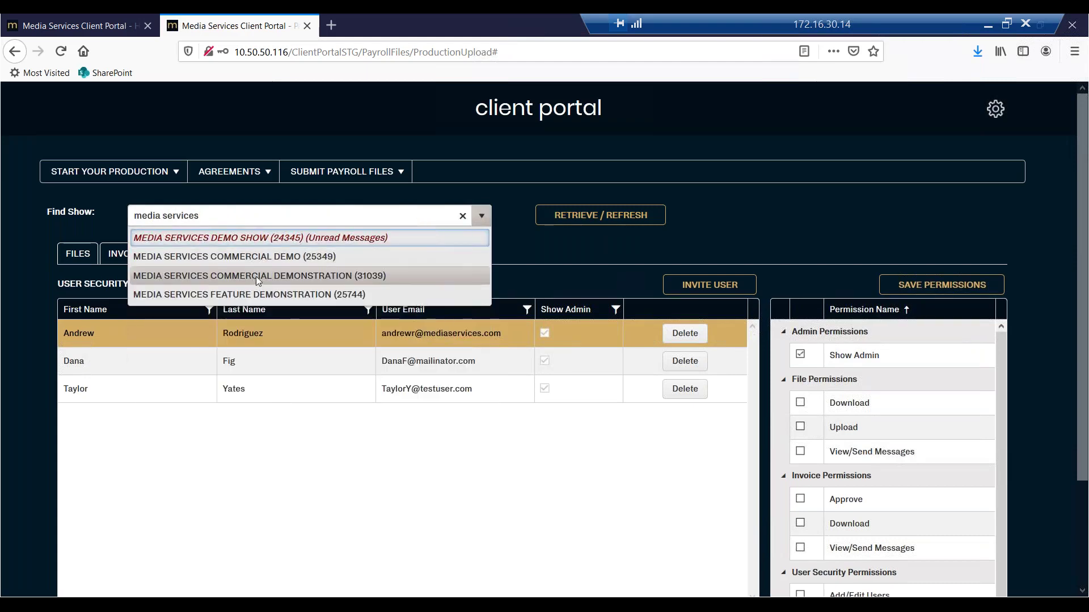
click(258, 276)
click(601, 221)
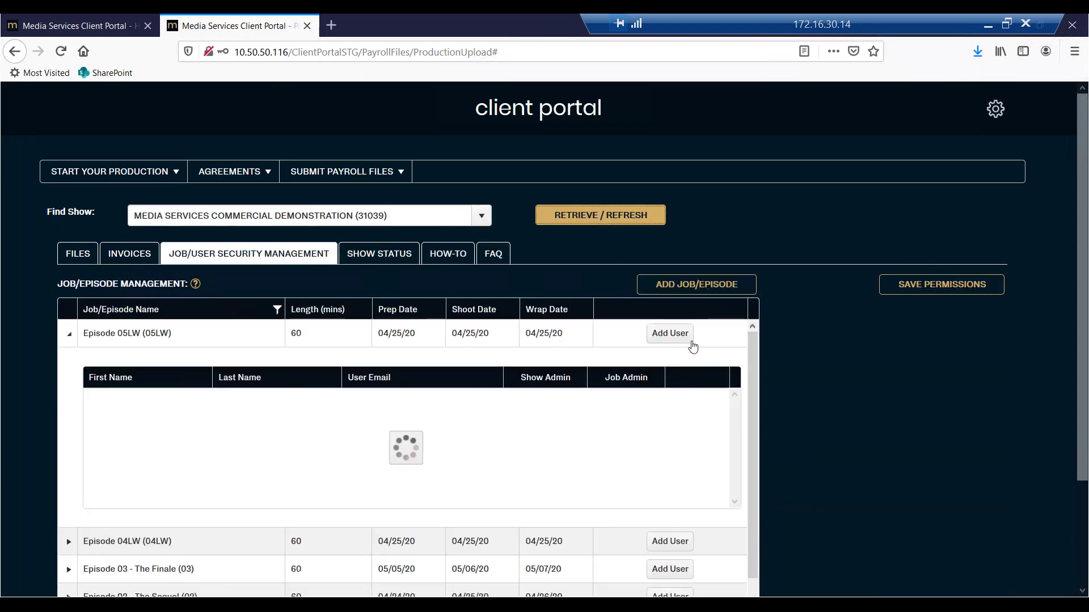
click(76, 331)
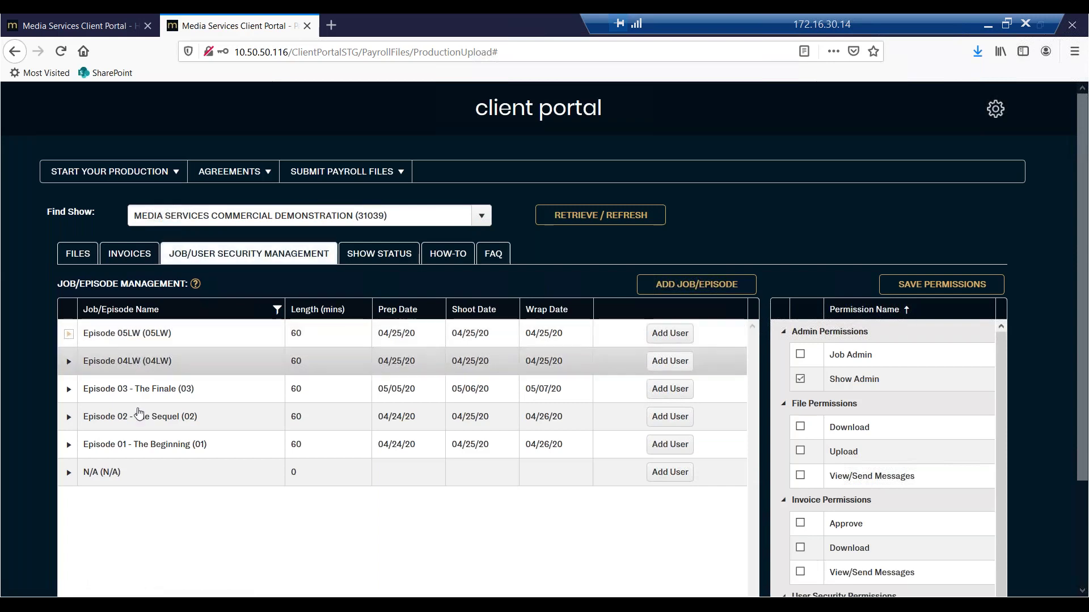
Start a new job/episode entry and cancel it without saving.
click(671, 292)
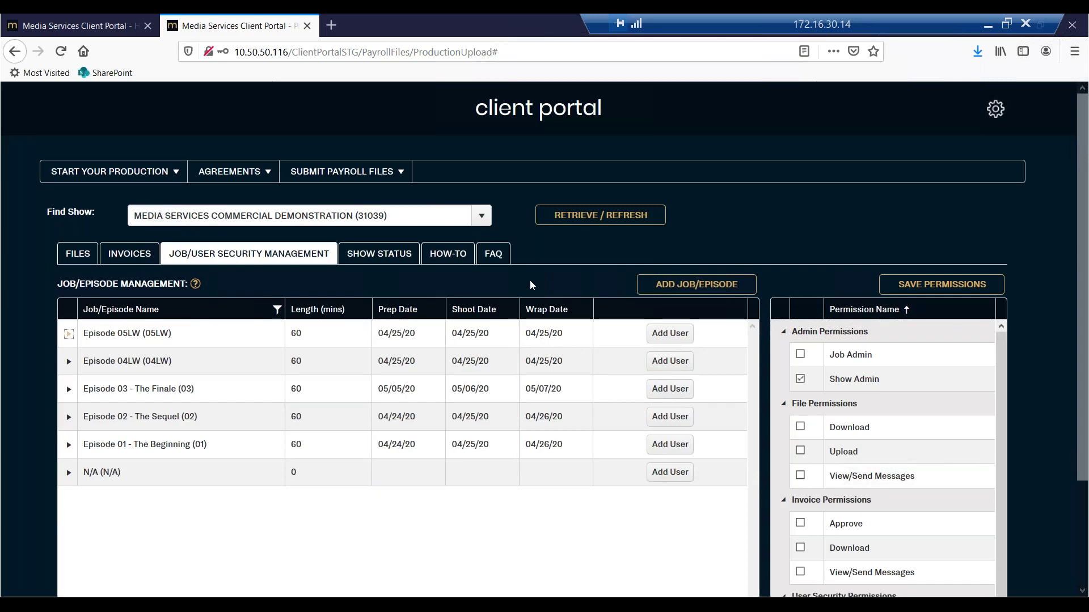
click(667, 284)
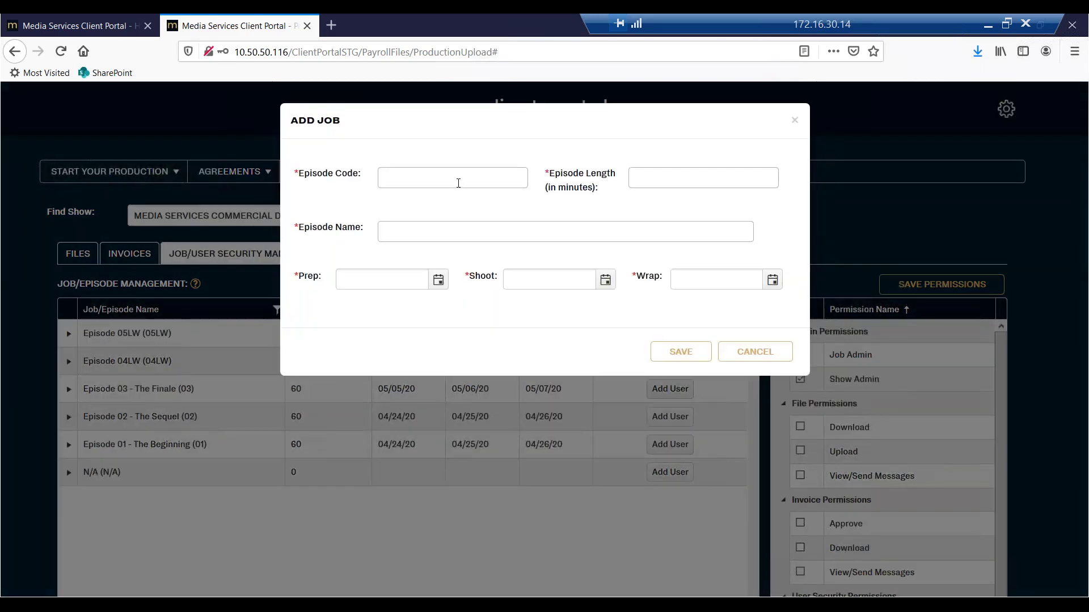
click(458, 179)
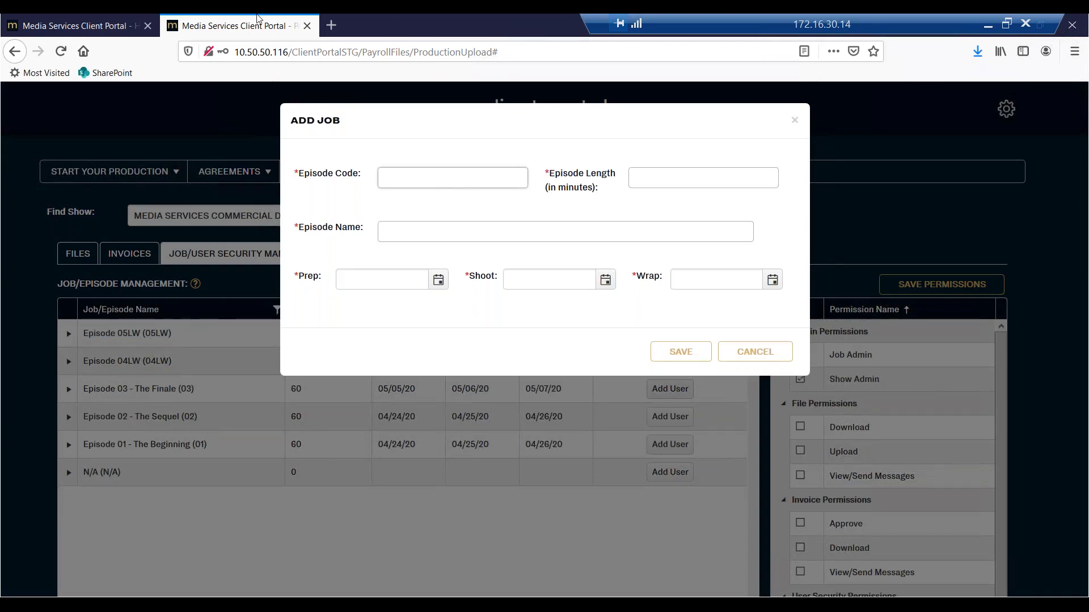
click(737, 359)
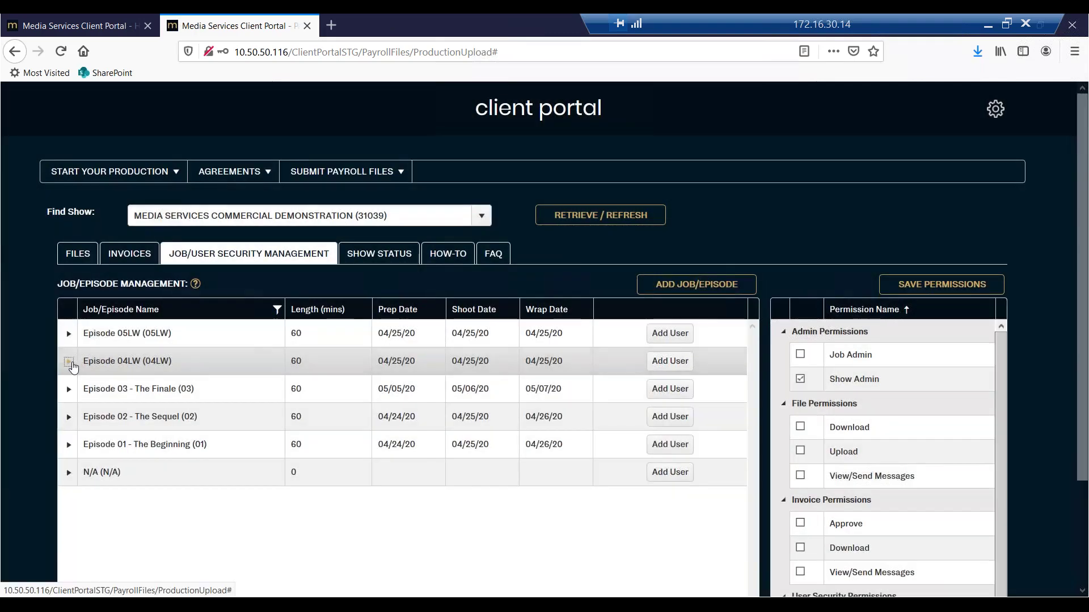
Briefly expand Episode 04LW's users, then expand Episode 03 - The Finale to show its Show Admin.
click(68, 362)
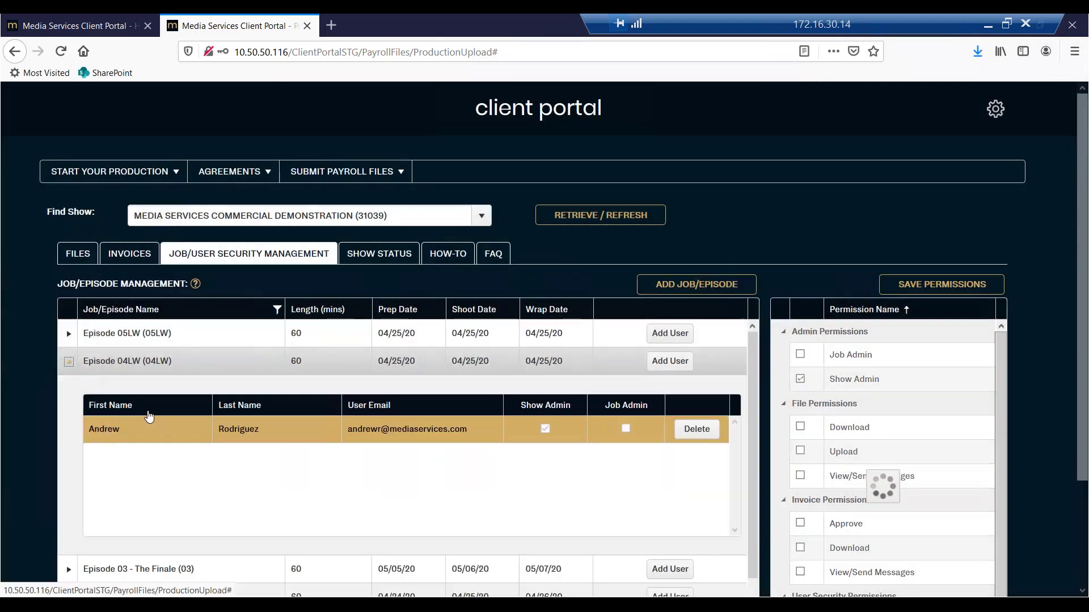
click(69, 363)
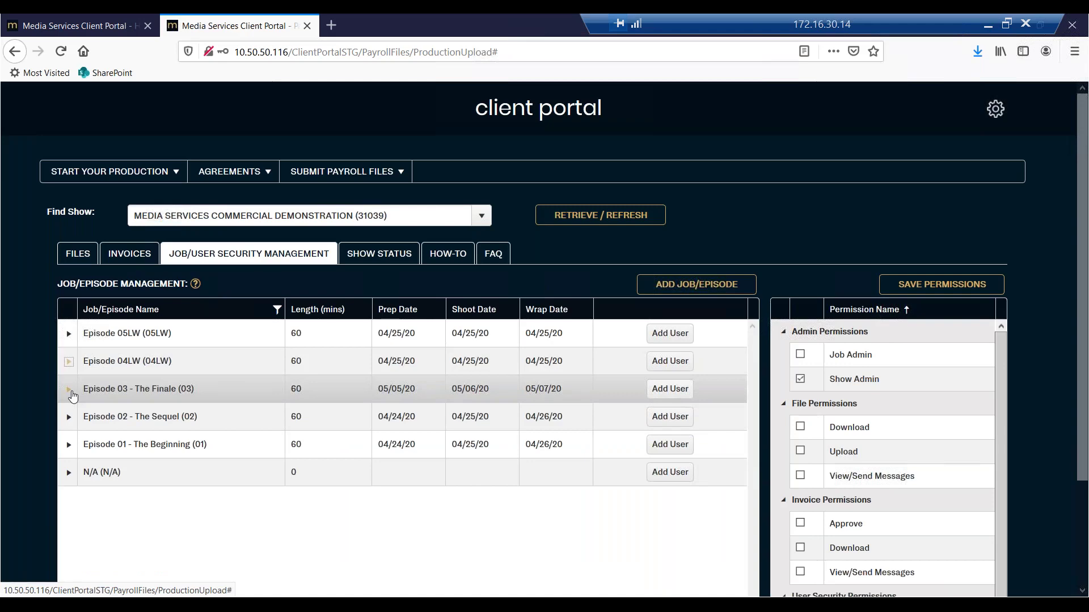
click(68, 391)
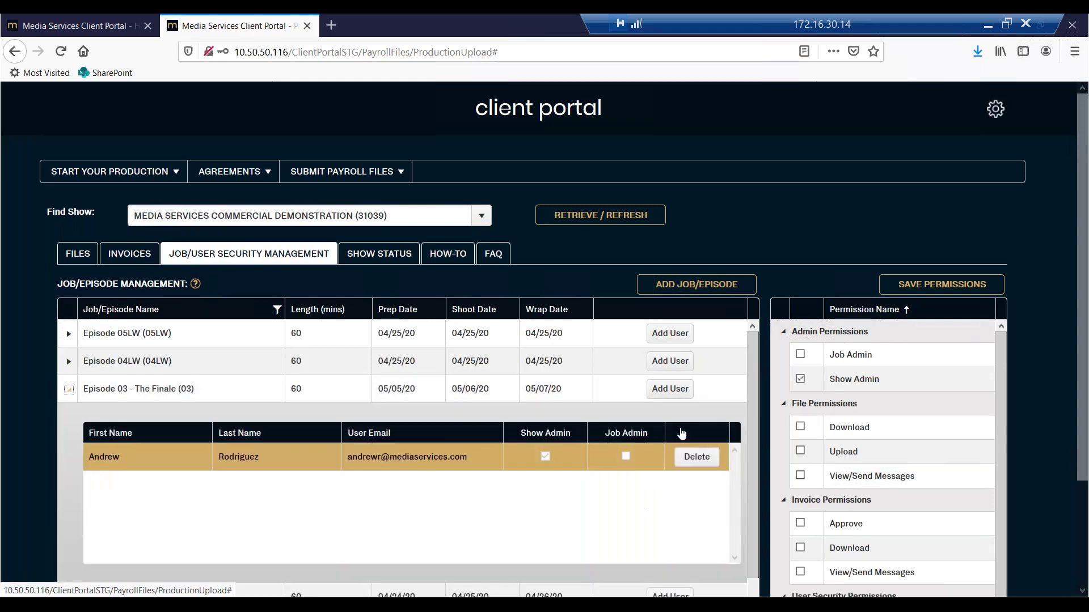
Add a user to Episode 03 with first name, last name, e-mail and Job Admin permission, then save.
click(672, 389)
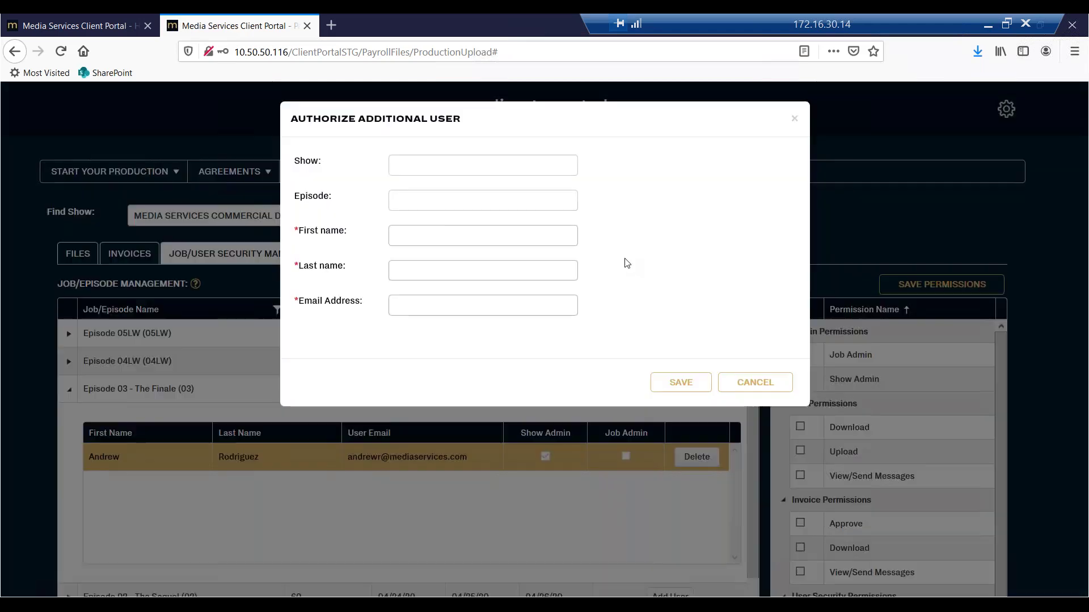
click(441, 237)
text(Jack)
key(Tab)
text(Flash)
key(Tab)
text(JackFlash@demo.com)
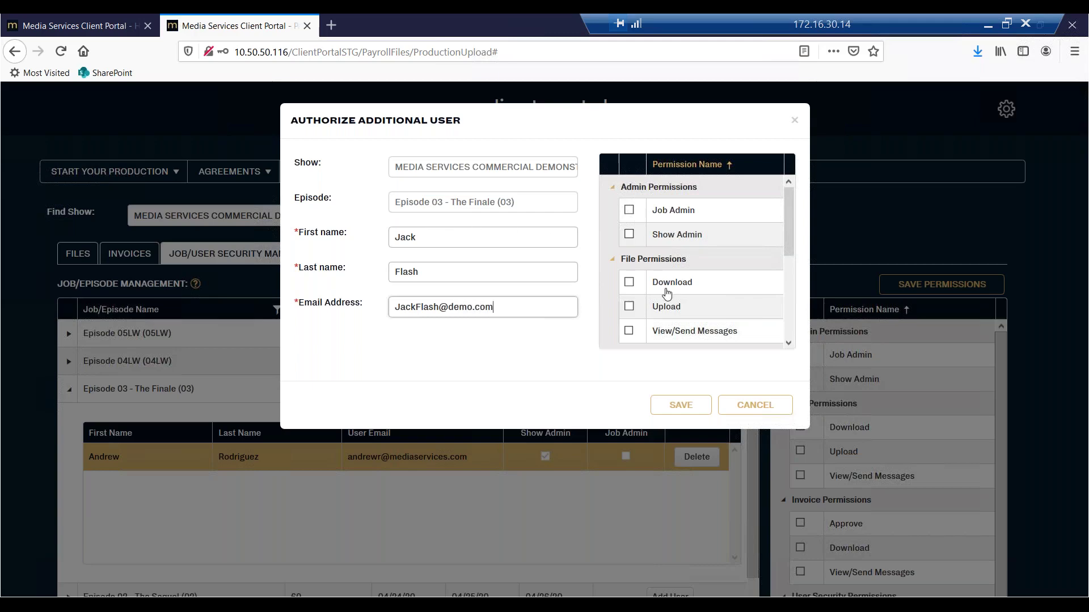
click(629, 210)
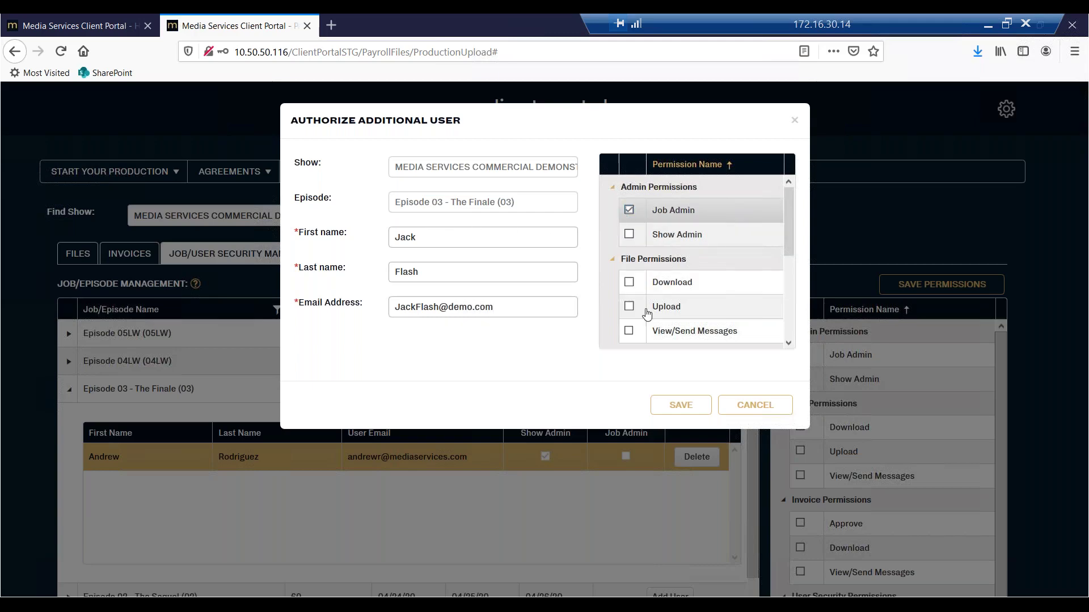
click(673, 405)
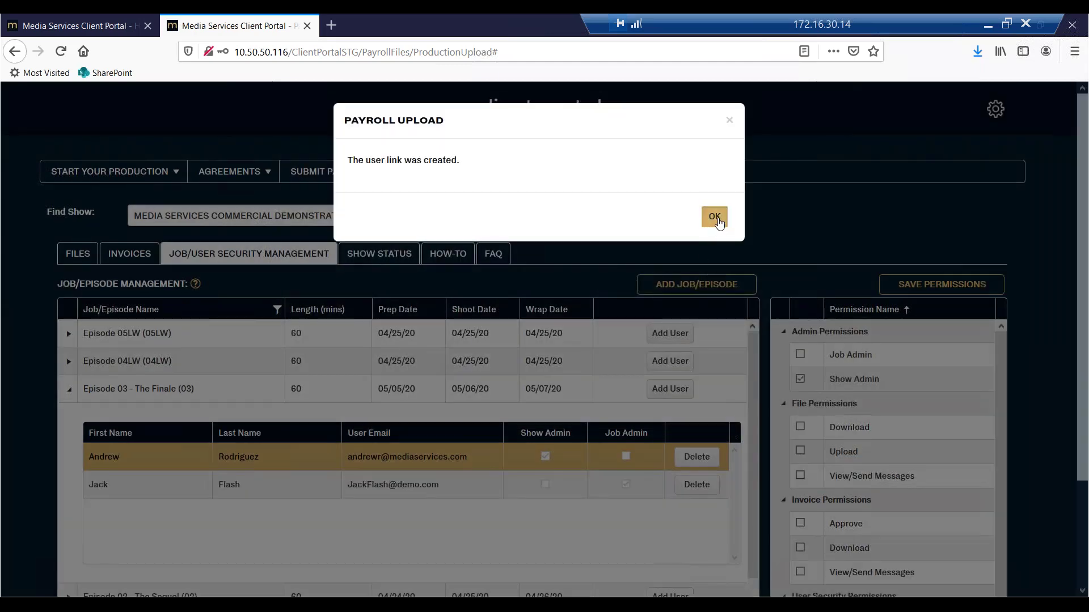
click(714, 215)
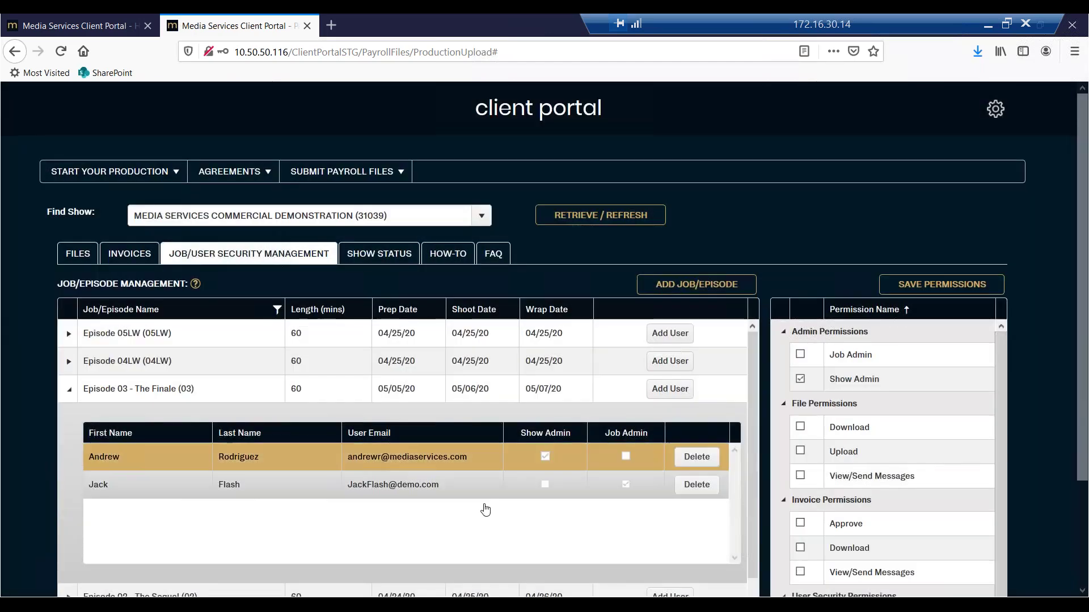
Collapse Episode 03, glance at Invoices, then show the Files list with WE 04.25 - EPI 01.zip.
click(68, 390)
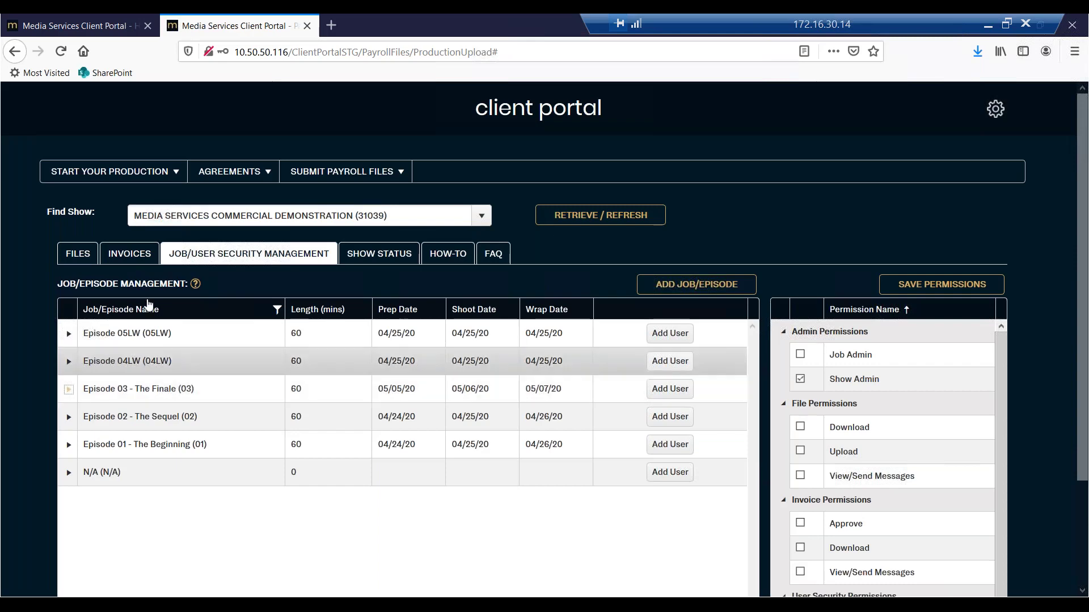
click(86, 254)
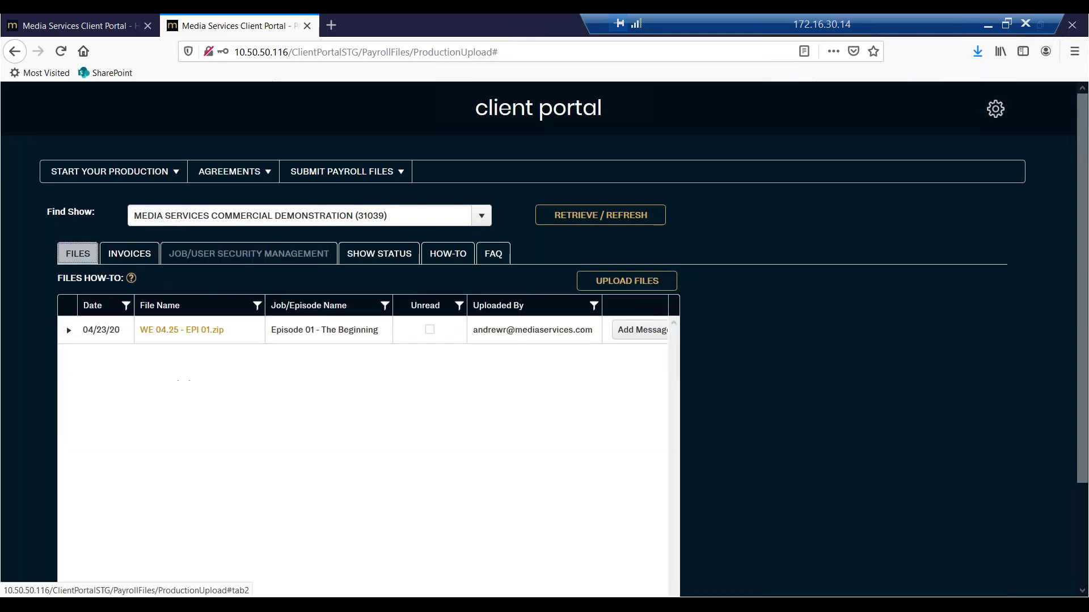
key(Right)
click(84, 256)
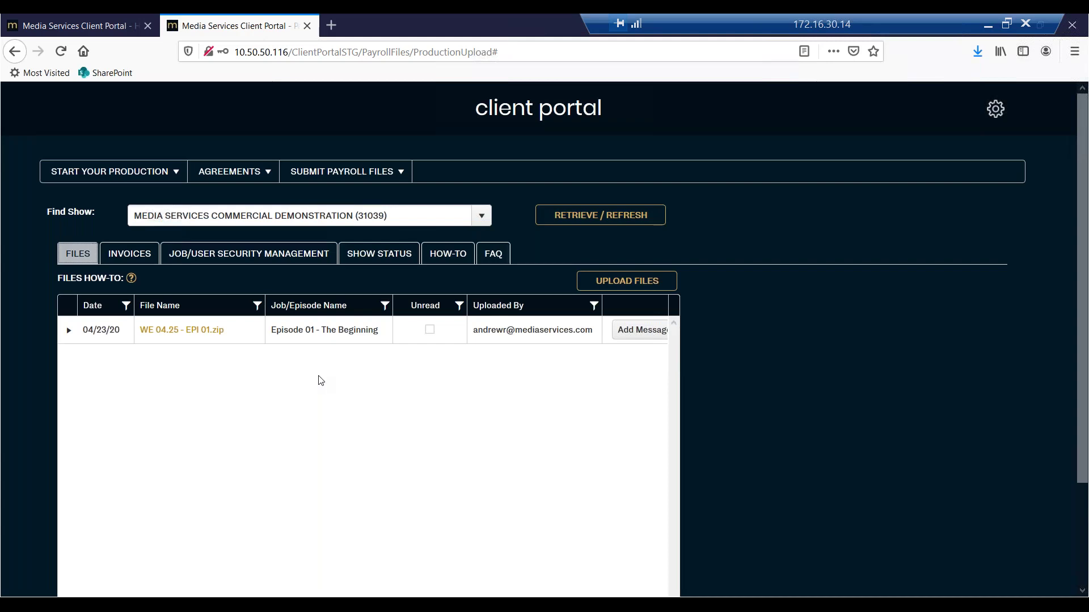
Check the Show Status page, then go back to Job/User Security Management.
click(379, 253)
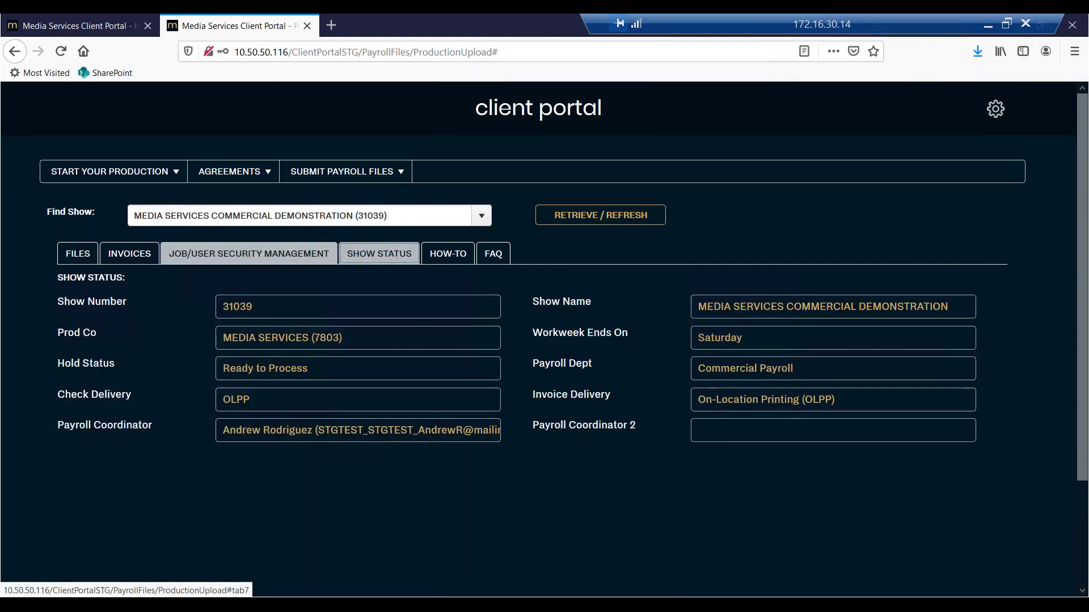
click(248, 254)
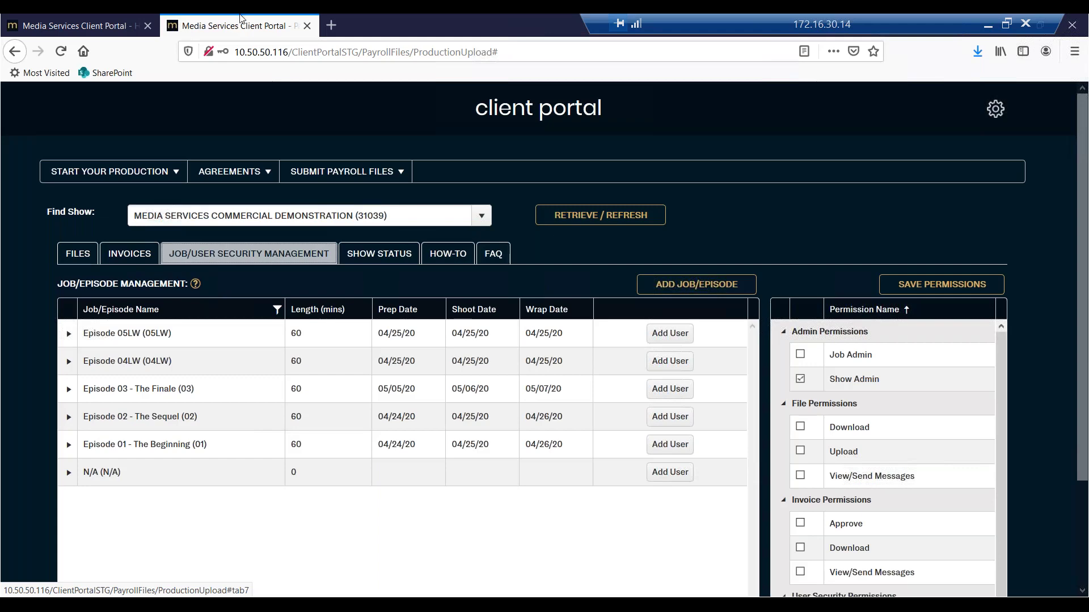
Switch to the first browser tab showing the Home/Dashboard welcome page.
click(79, 25)
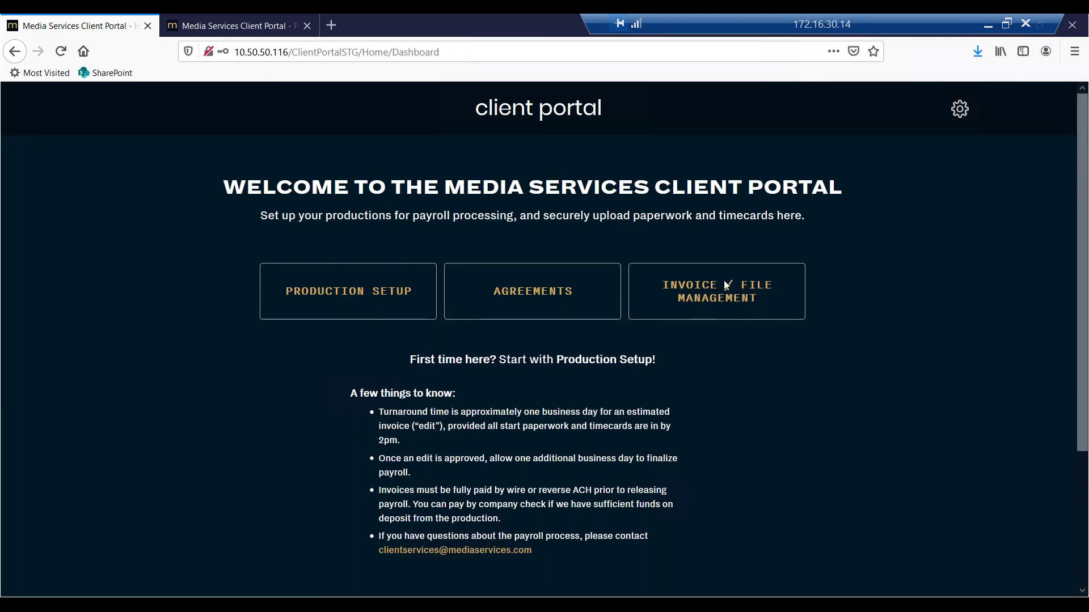
click(204, 14)
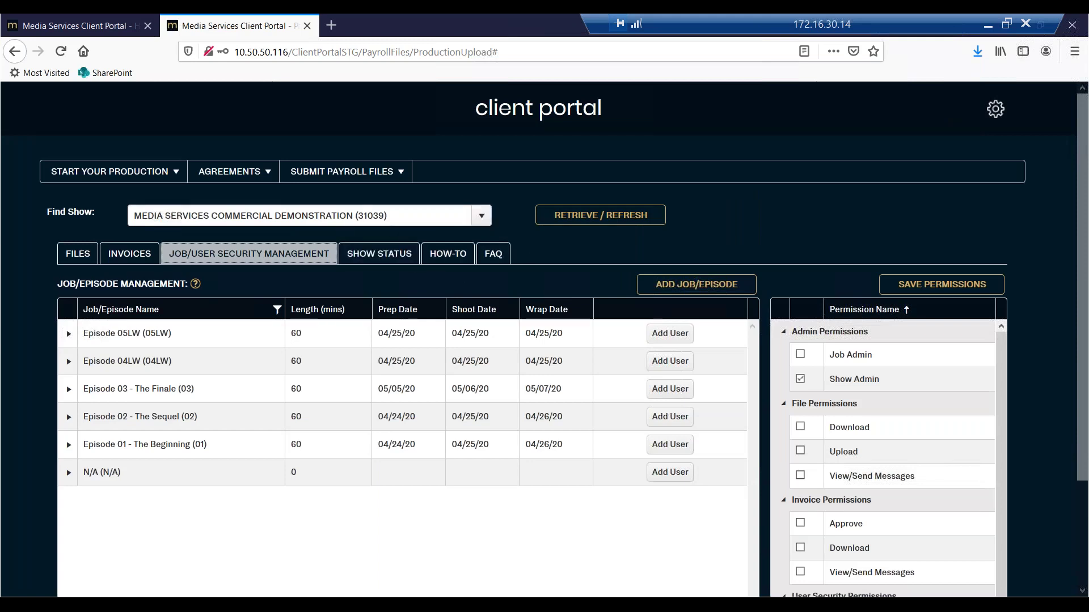
click(85, 25)
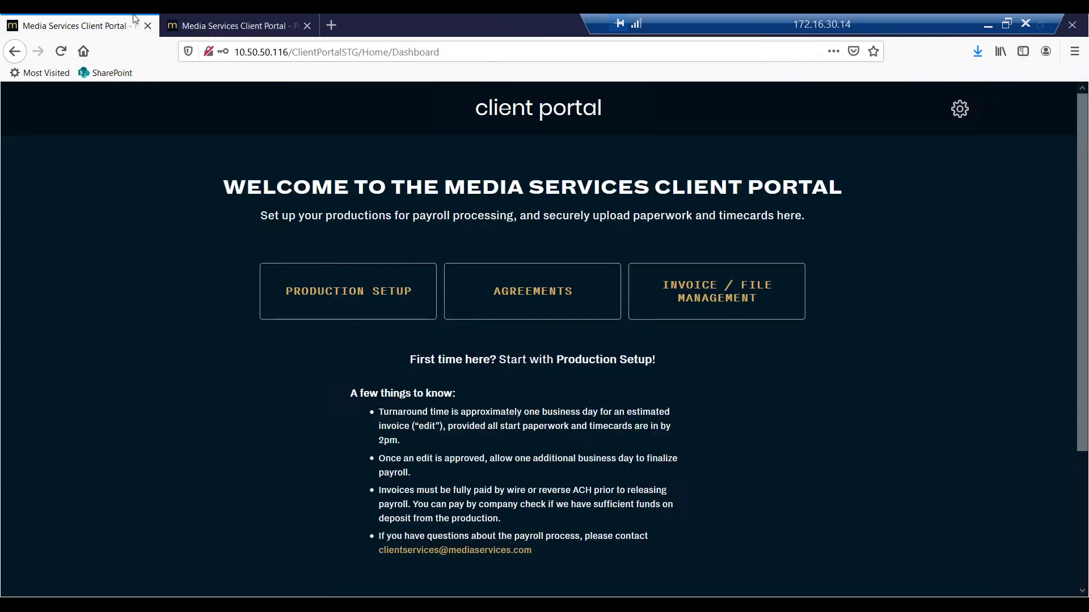